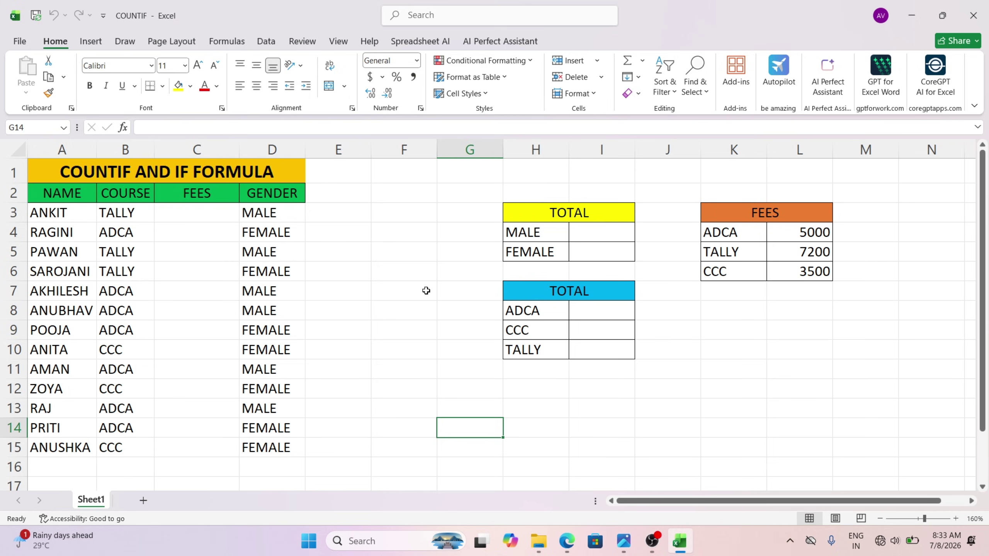
- Launch Excel through Windows search and create a blank workbook
click(395, 281)
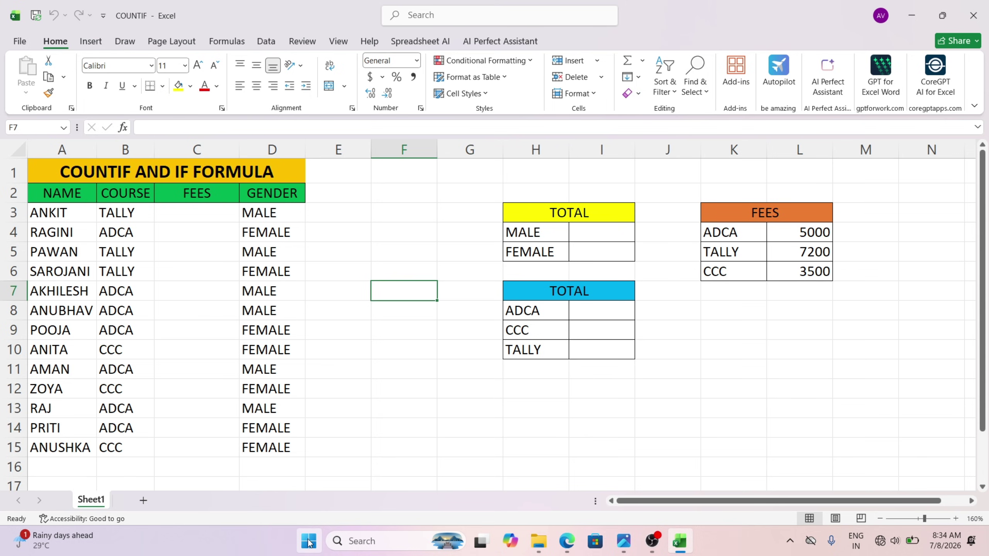
click(315, 542)
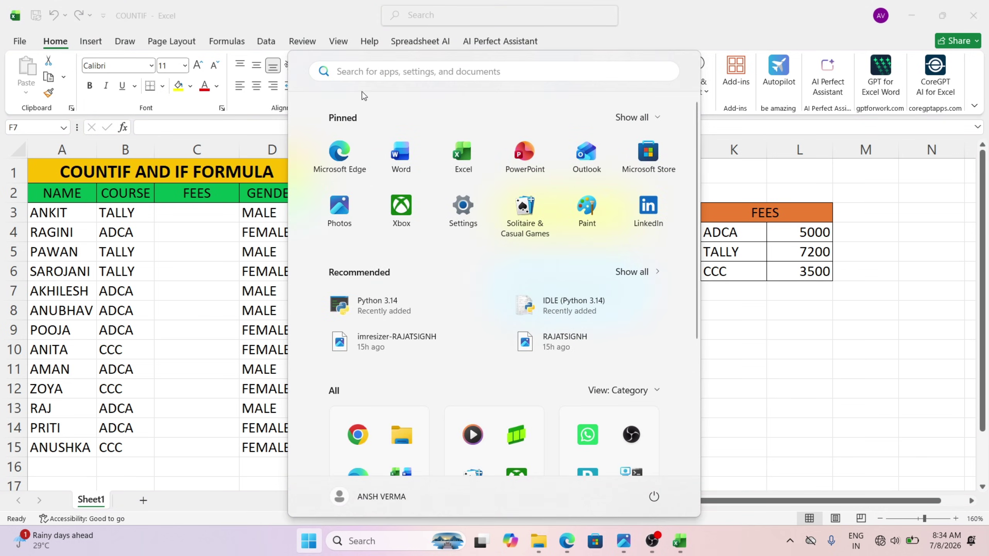
text(EXCEL)
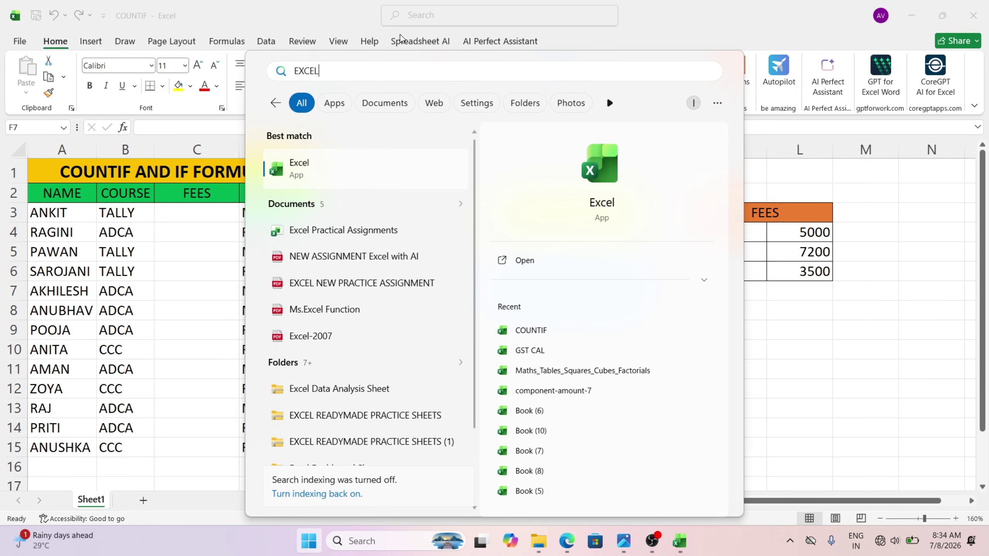
click(344, 171)
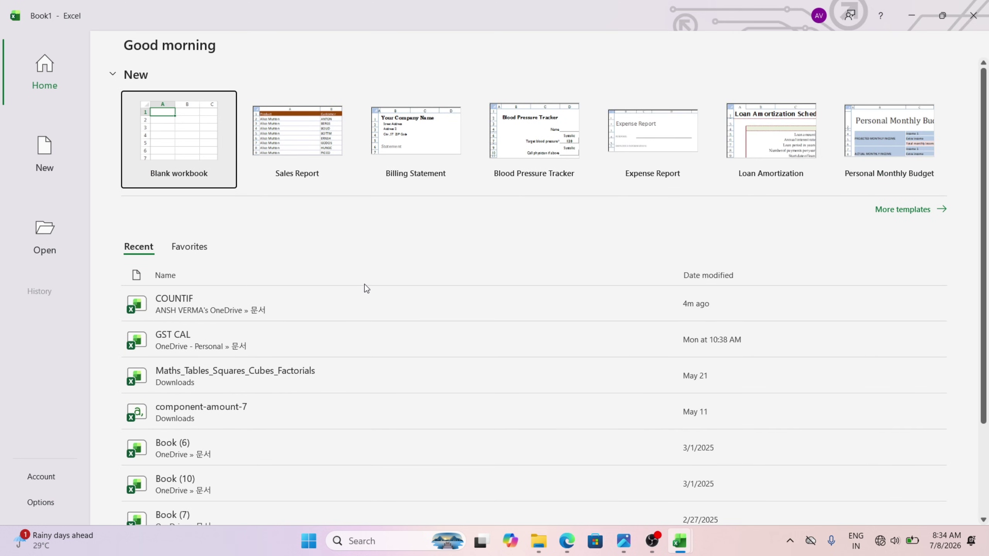
click(182, 136)
click(192, 219)
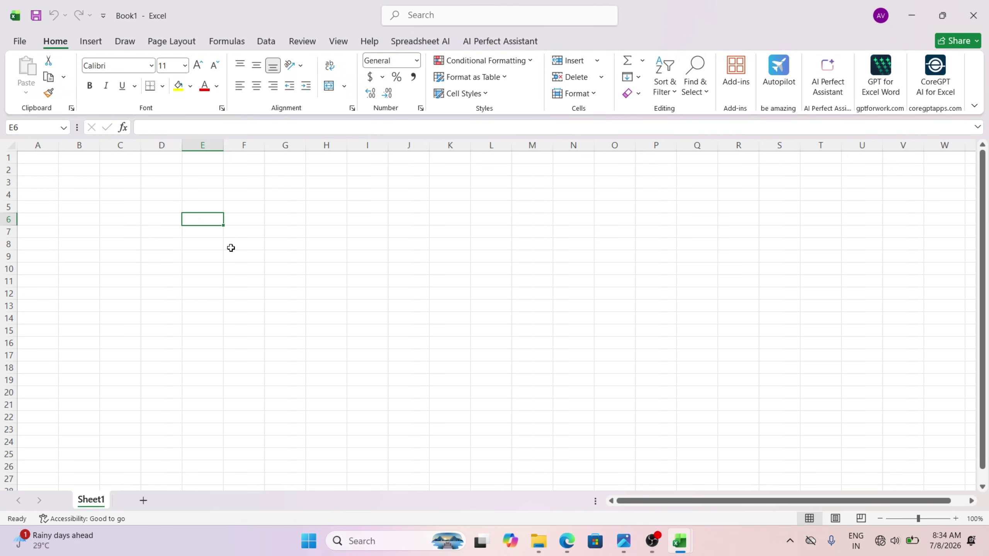
- Close the blank workbook without saving and return to the COUNTIF workbook
click(974, 15)
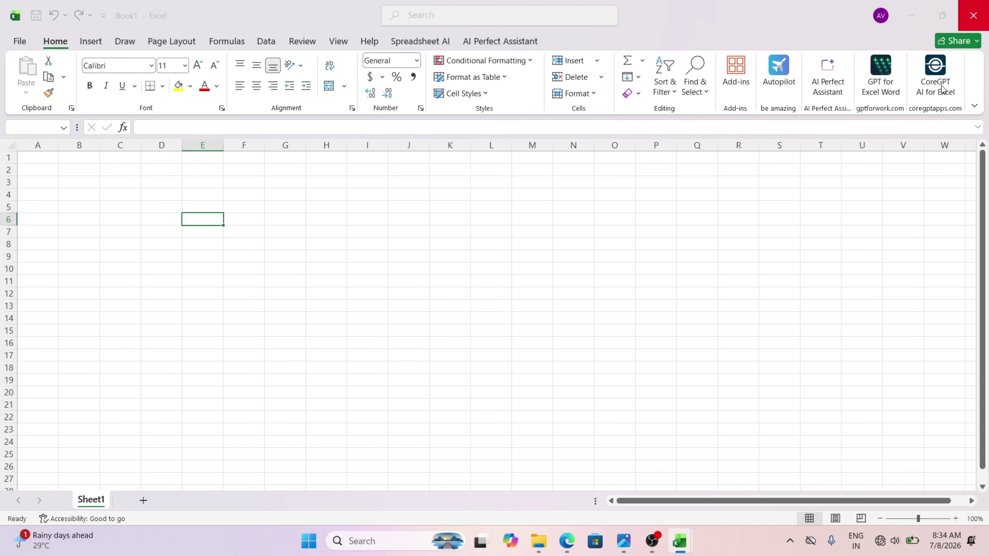
click(553, 342)
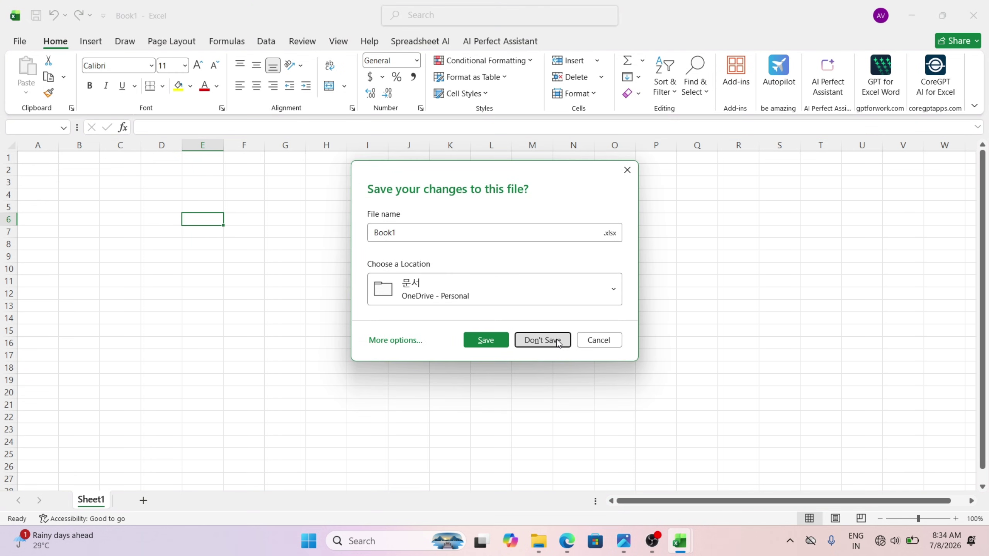
click(462, 315)
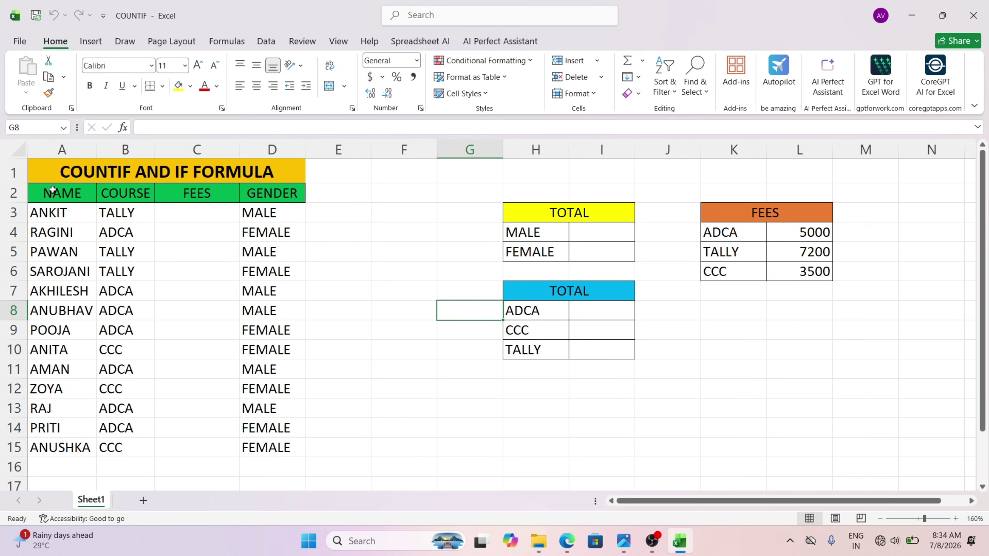
- Examine the student table's name, course, fees and gender columns and the fee listed for each course in the FEES table
drag(34, 177, 117, 450)
click(352, 258)
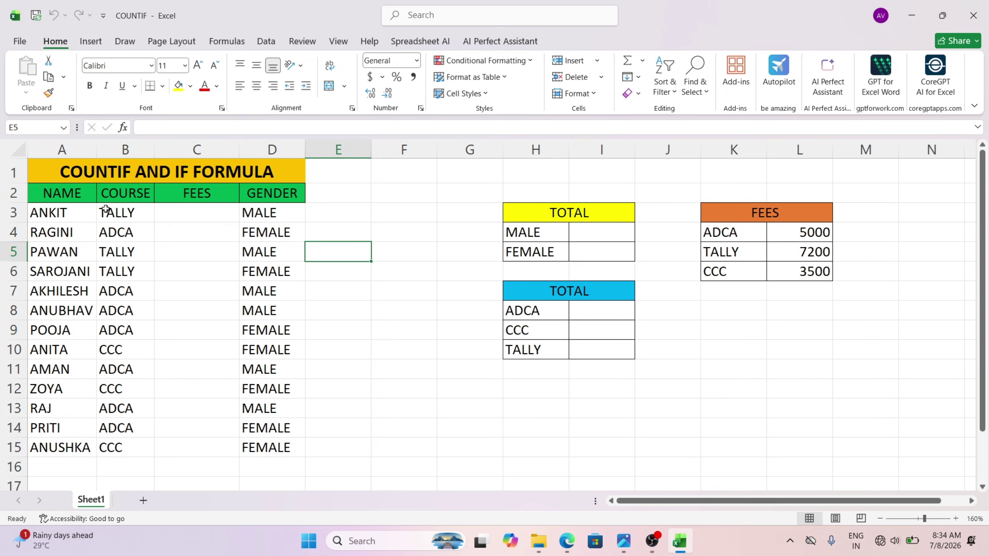
drag(63, 197, 71, 344)
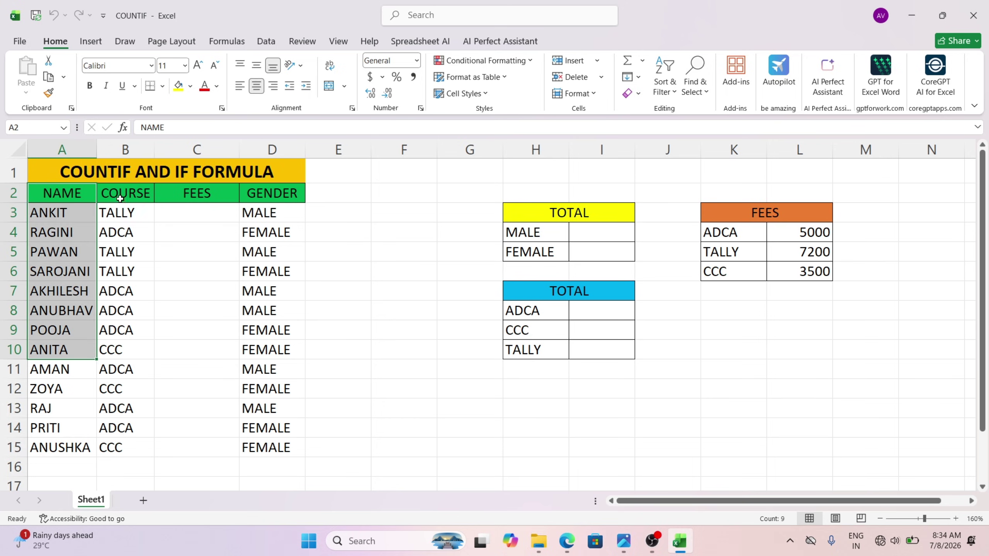
drag(120, 197, 172, 273)
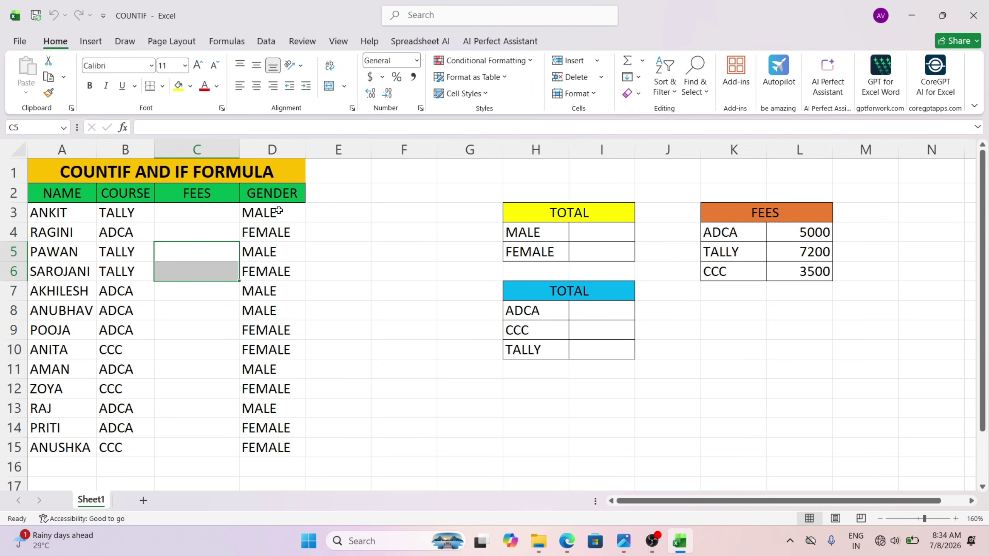
drag(280, 211, 277, 265)
drag(197, 215, 204, 451)
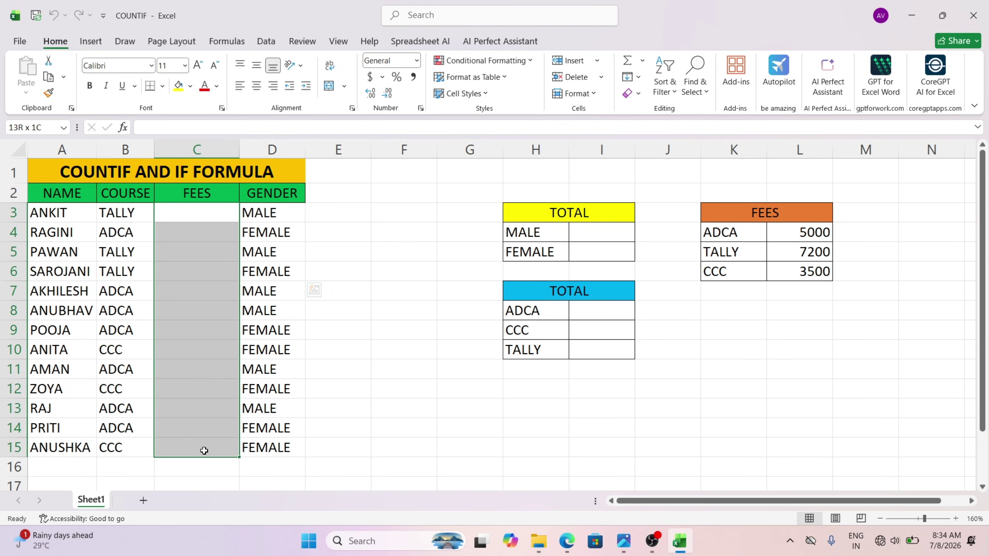
click(803, 229)
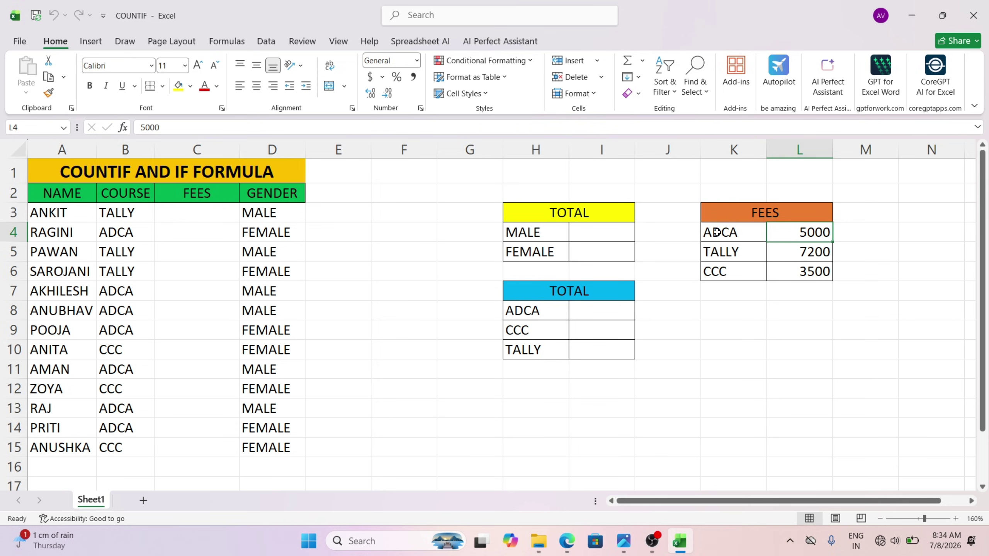
drag(721, 232, 783, 233)
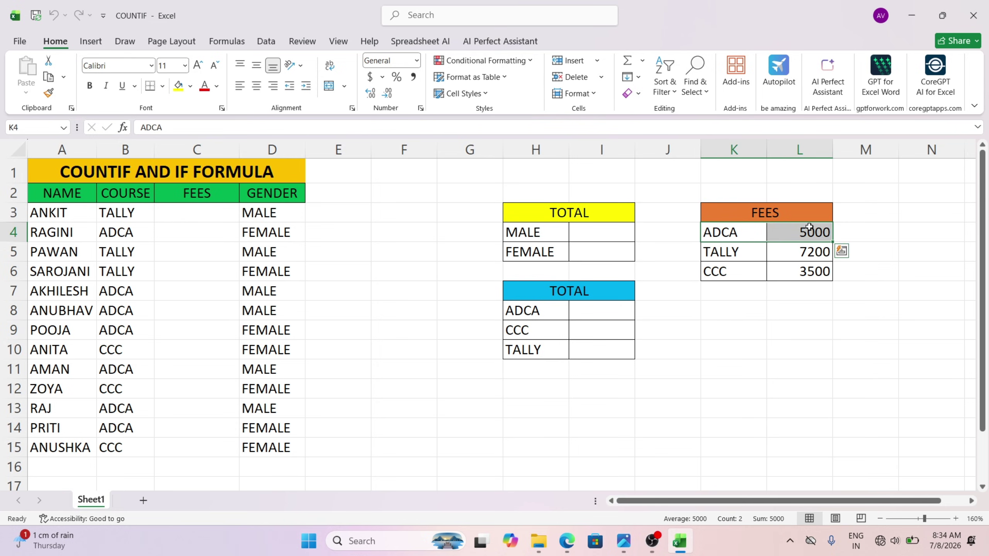
drag(731, 251, 787, 251)
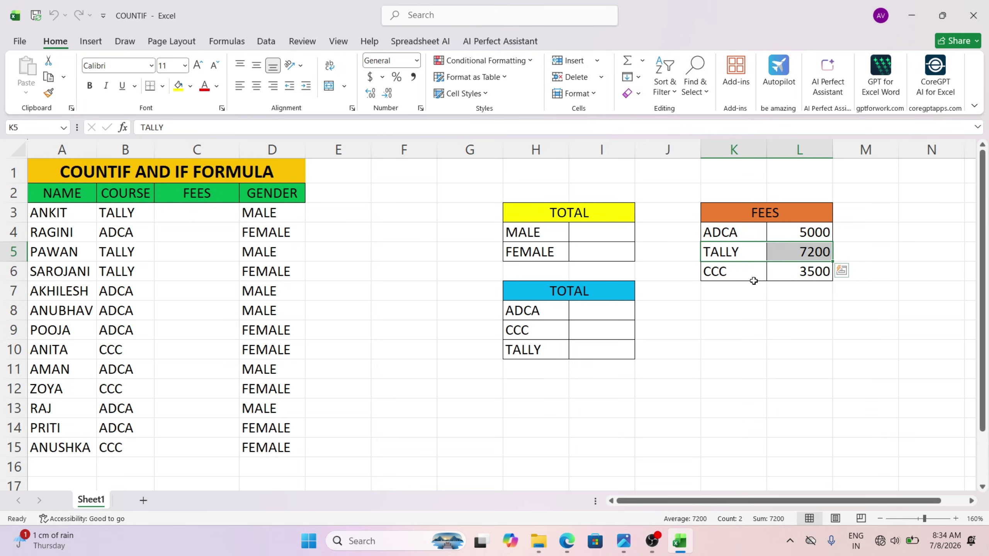
click(730, 277)
drag(730, 277, 785, 274)
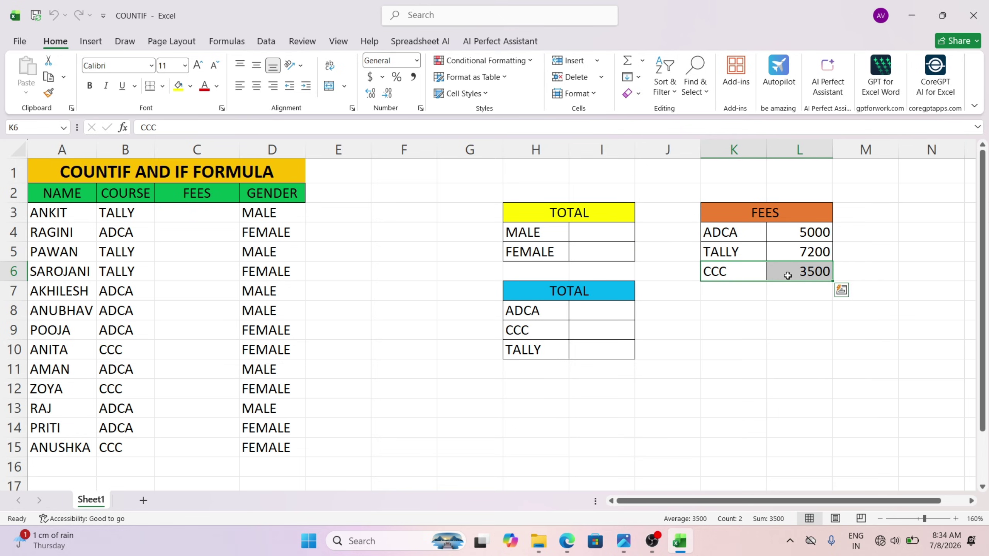
click(138, 215)
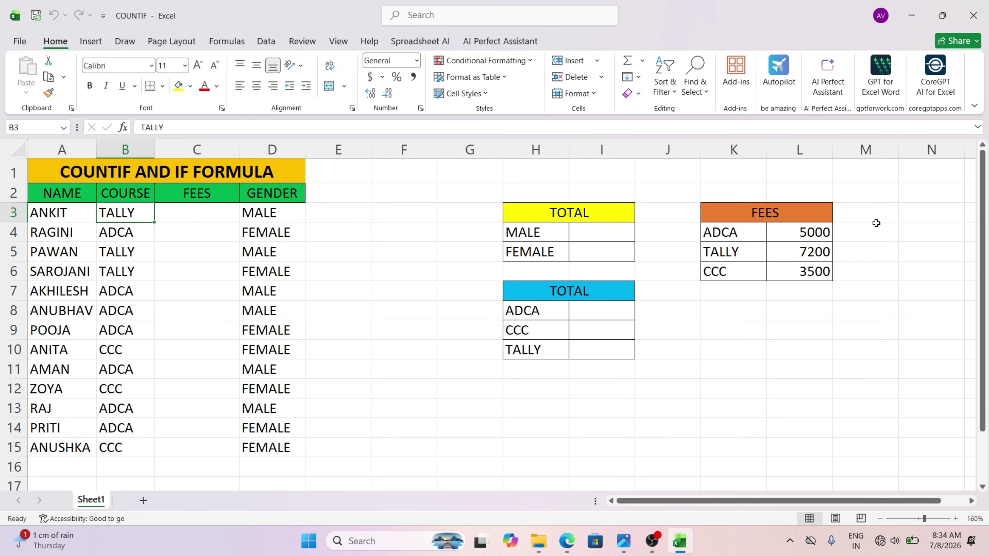
- Begin an IF formula in C3 that returns 7200 when course cell B3 equals "TALLY"
click(219, 216)
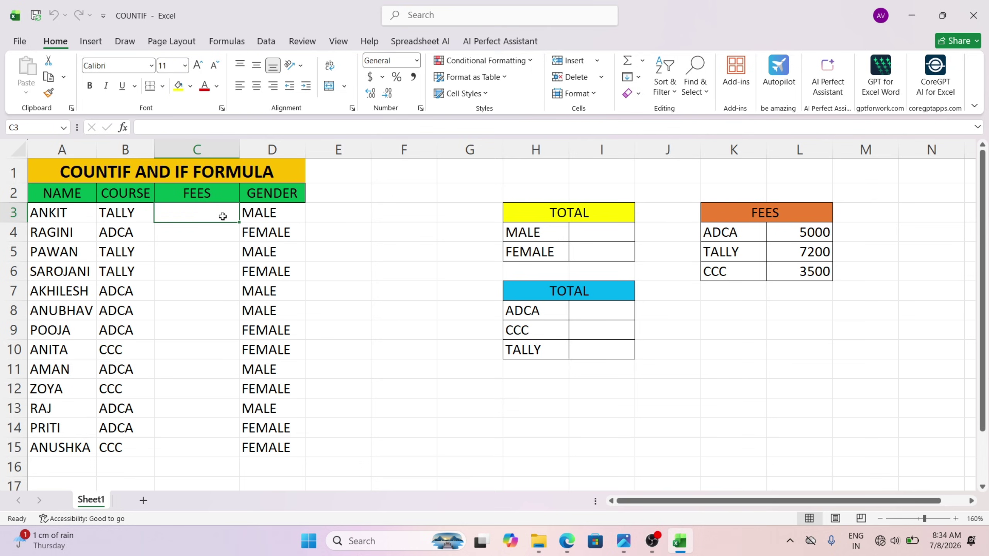
text(=I)
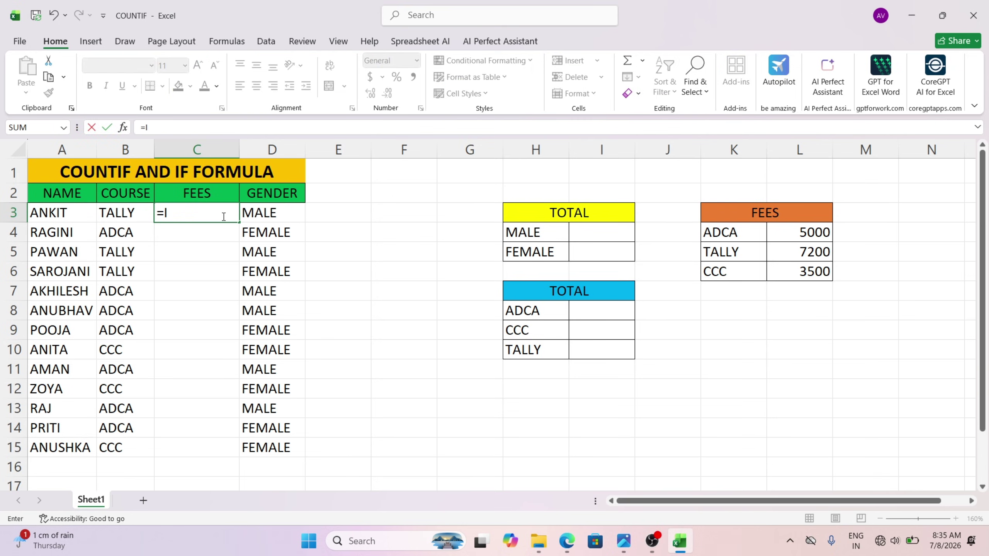
text(F()
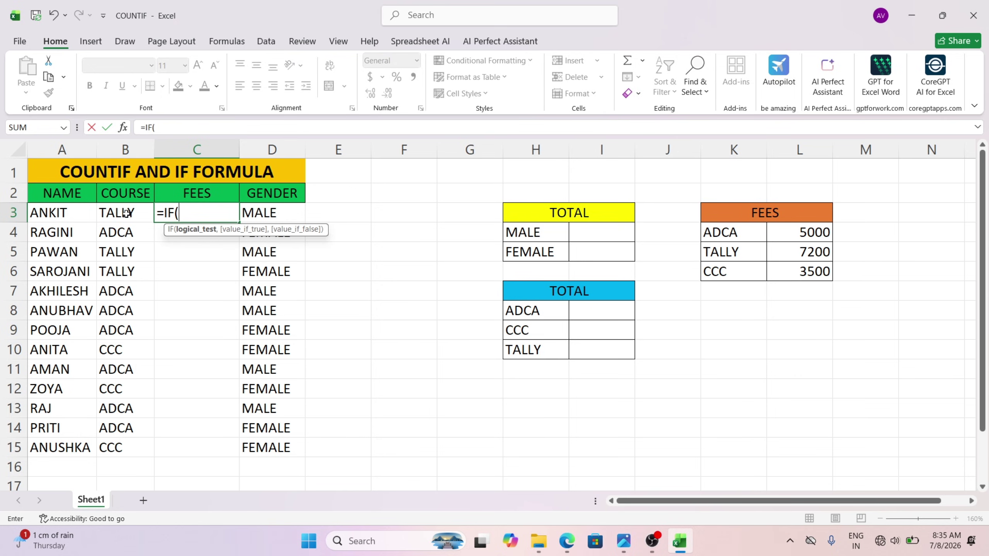
click(109, 216)
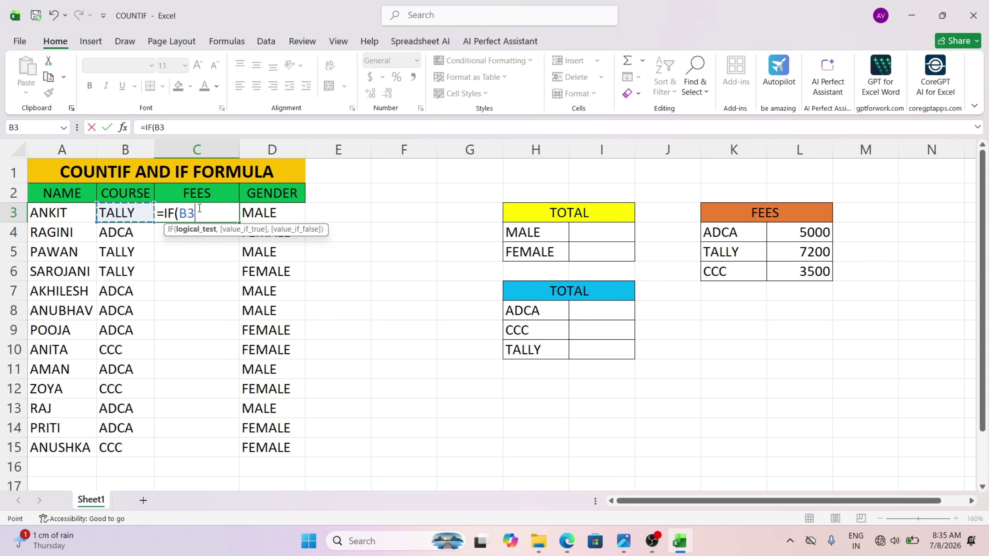
text(,)
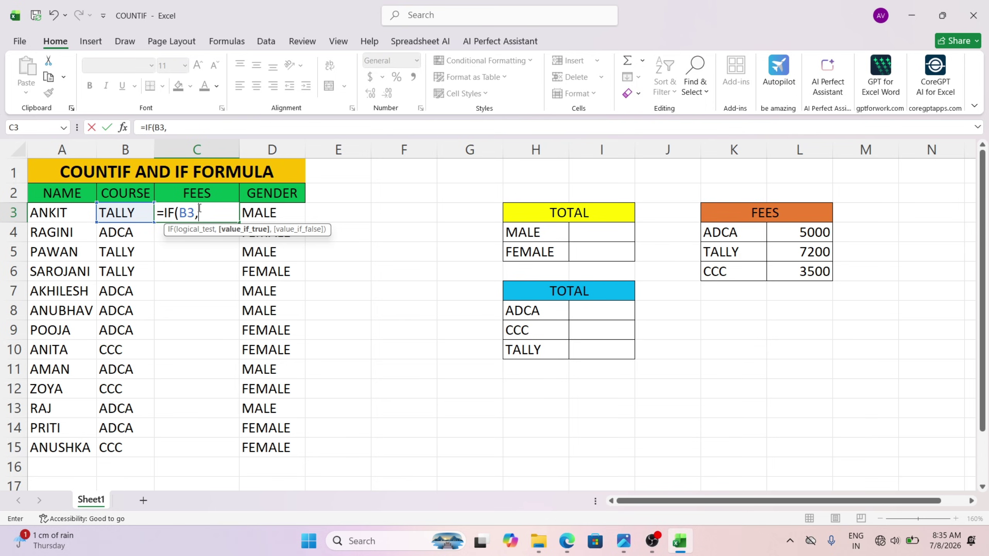
key(BackSpace)
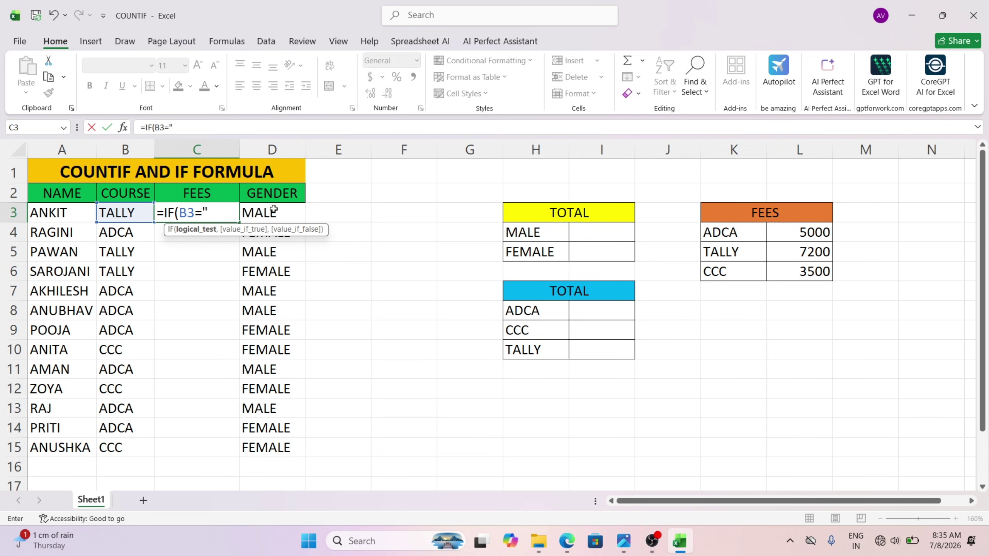
text(TALLY)
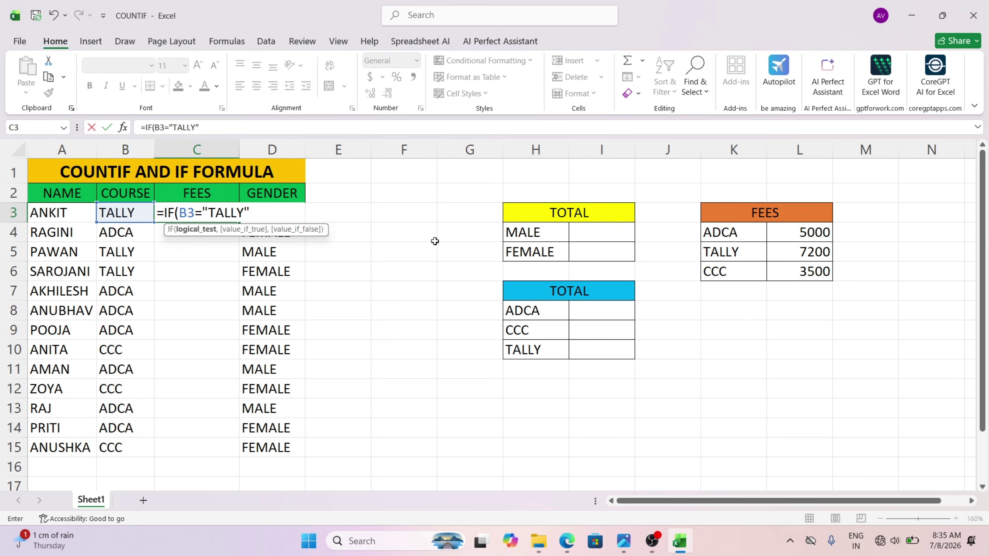
text(",)
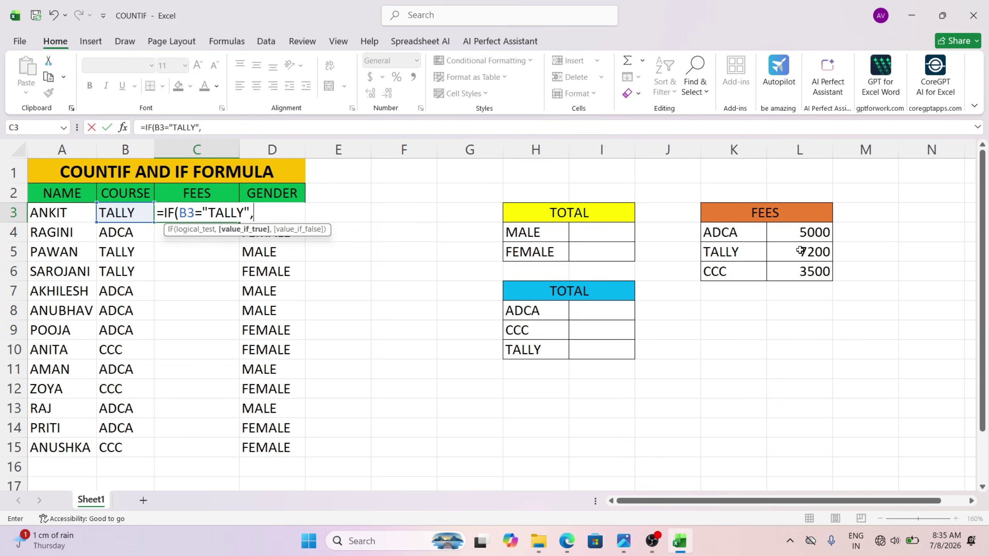
text(7200,)
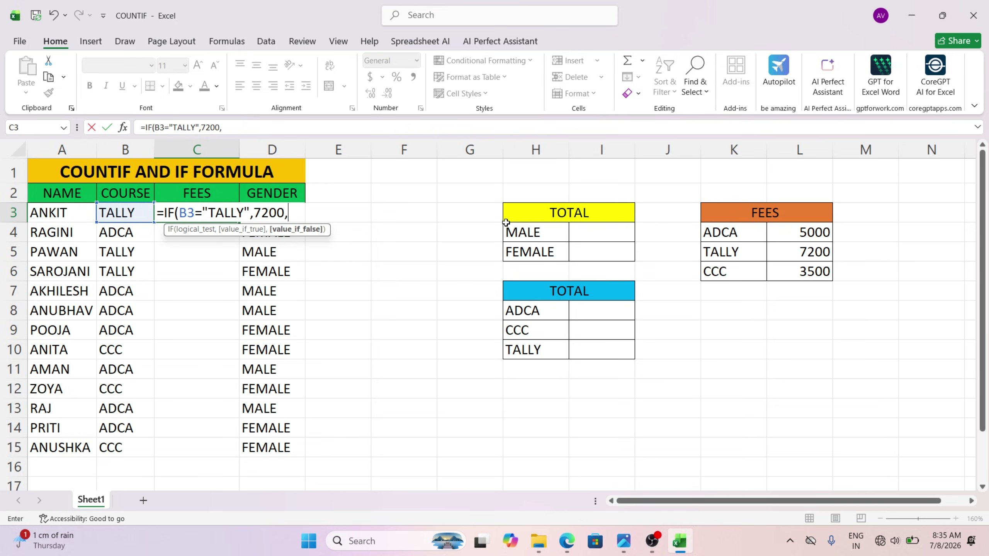
- Nest a second IF in the C3 formula that returns 5000 when B3 equals "ADCA"
text(IF()
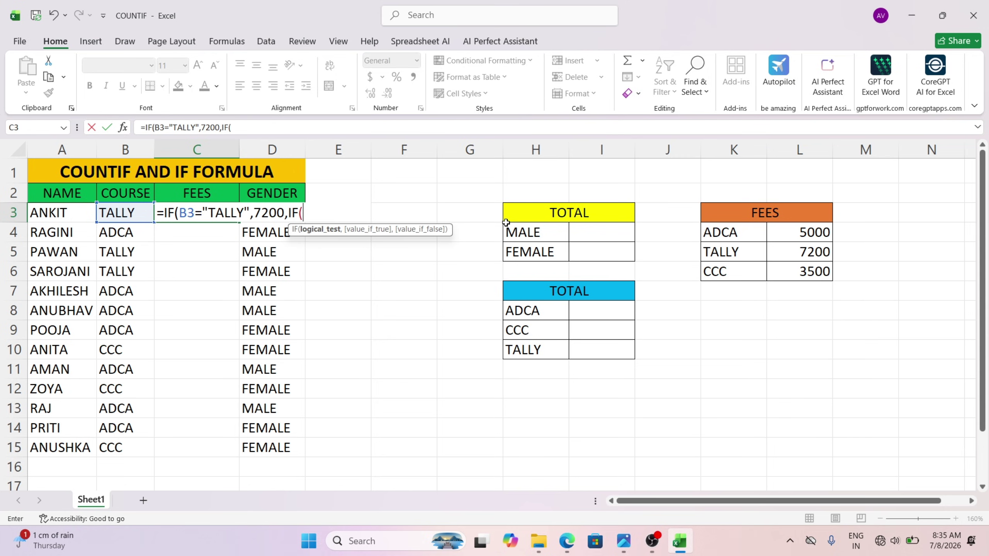
click(117, 215)
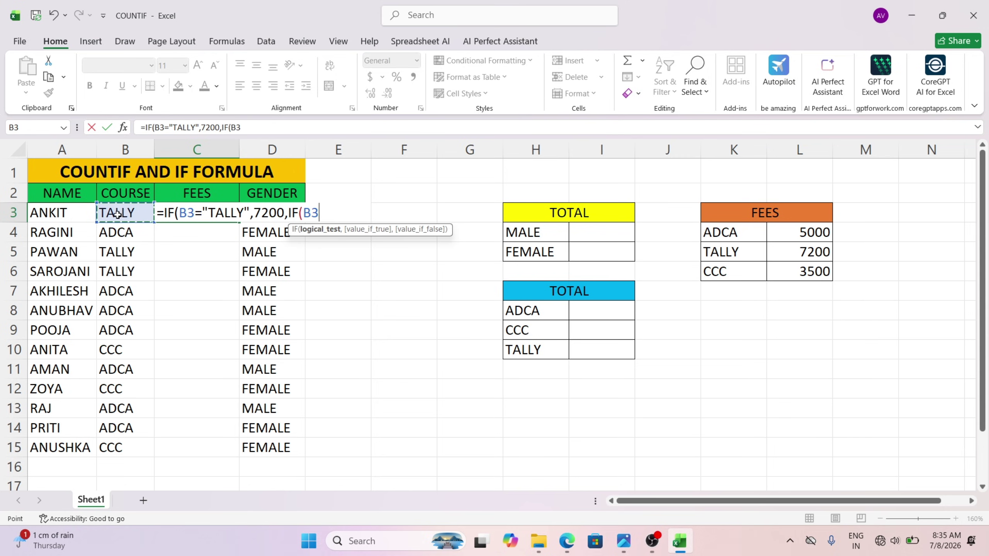
text(="ADCA")
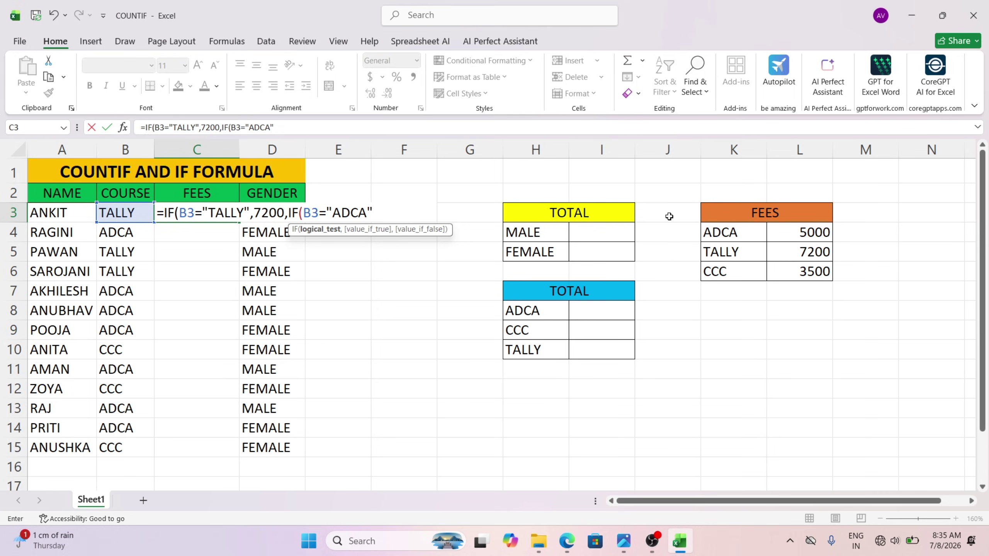
text(,500)
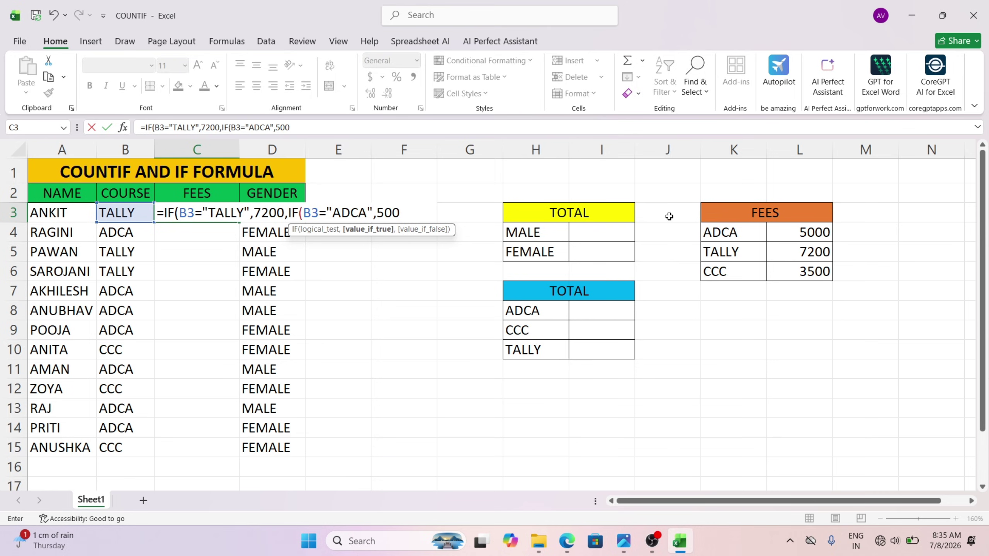
text(0,)
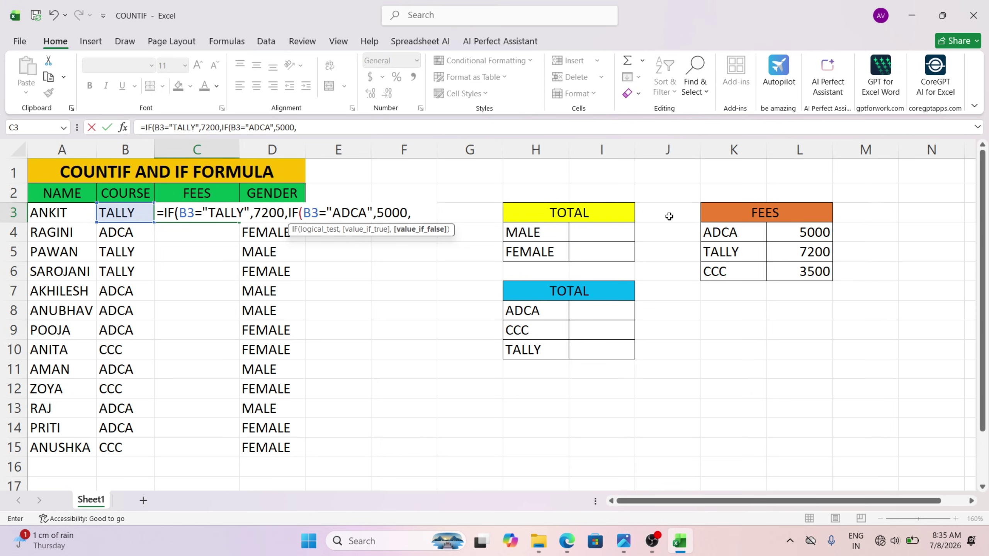
- Nest a third IF in the C3 formula that returns 3500 when B3 equals "CCC"
text(IF()
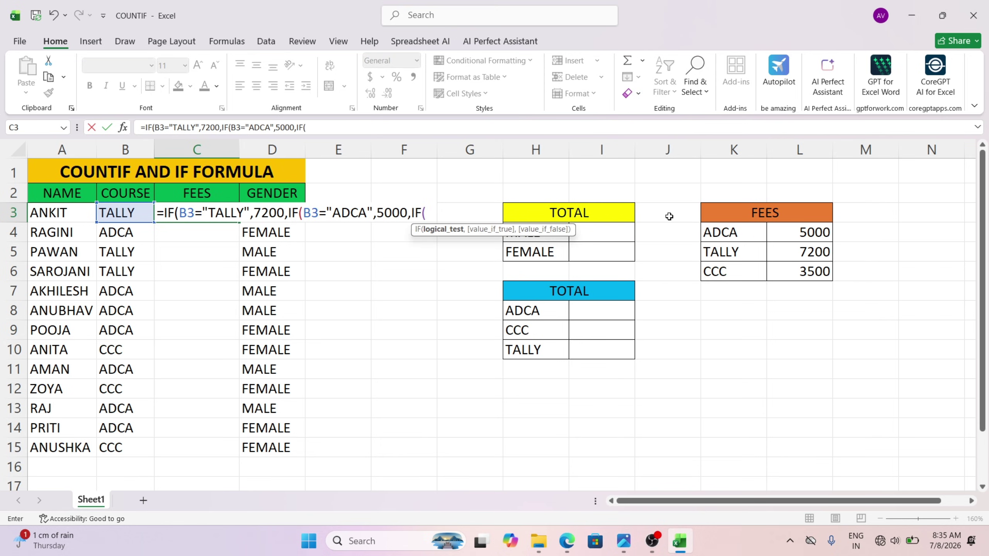
click(123, 219)
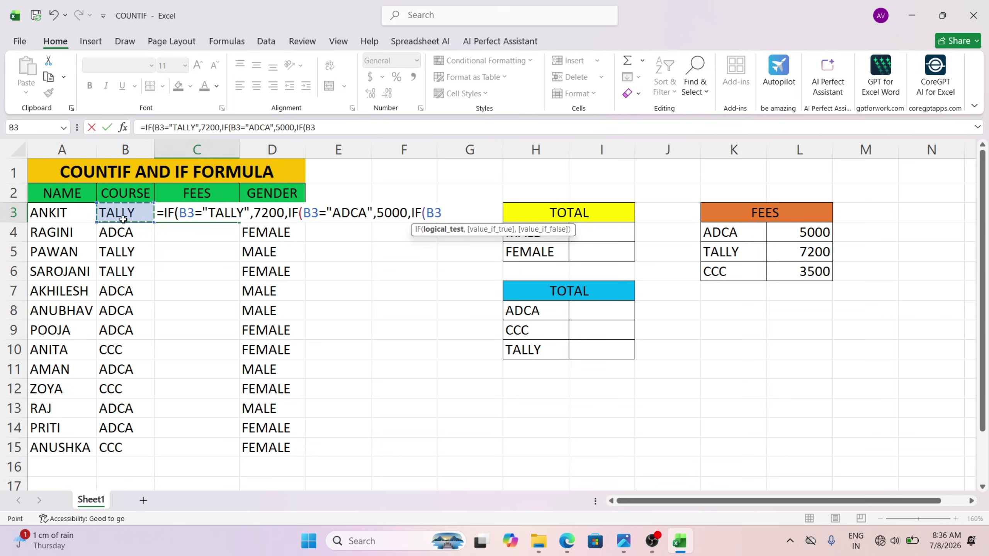
text(="CC)
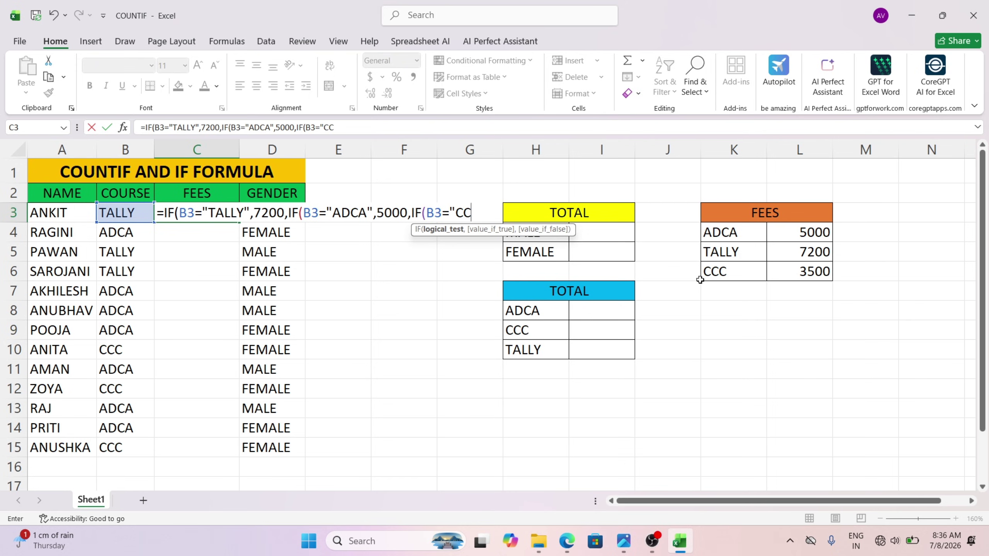
text(C",3500)
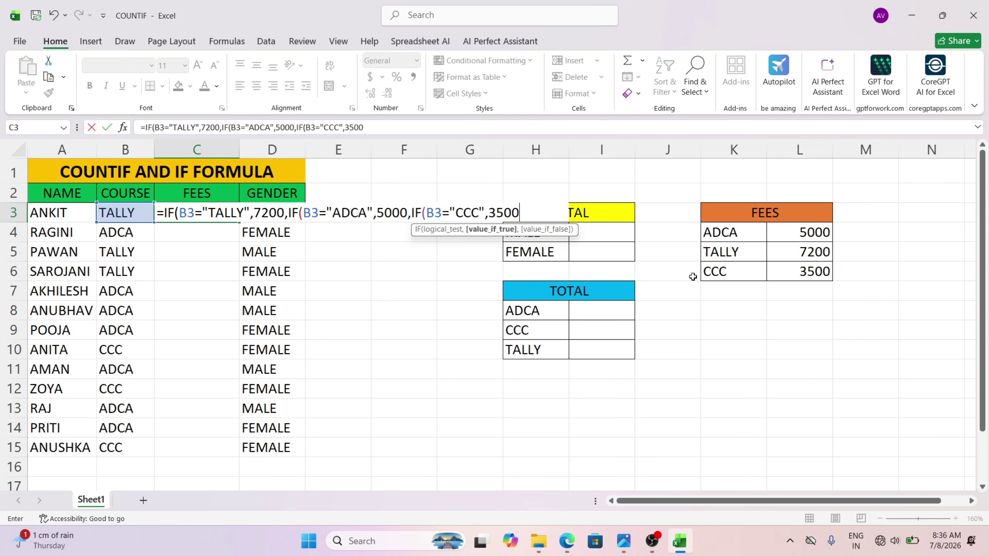
- Add "COURSE NOT FOUND" as the C3 formula's fallback result, close all the IF brackets and enter the formula
text(,)
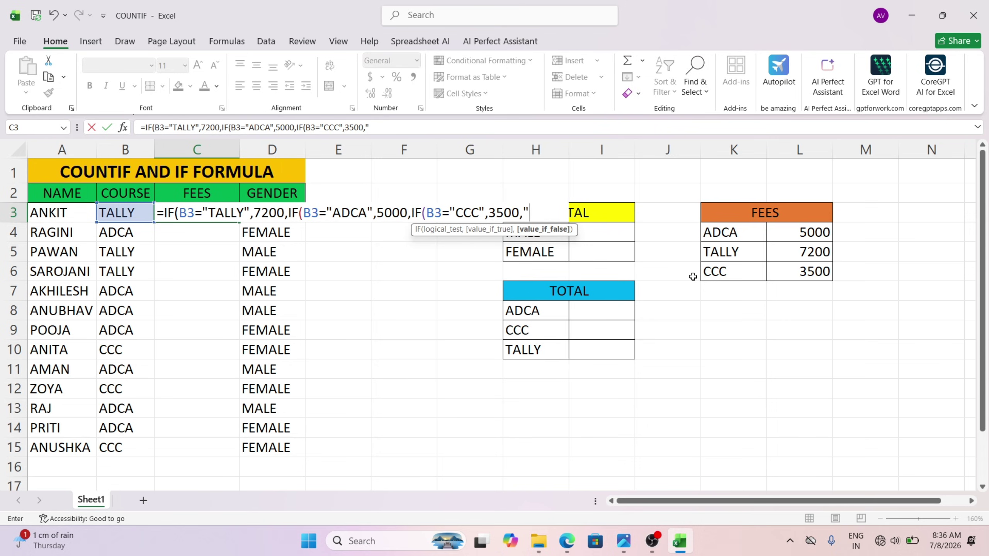
text("COURSE)
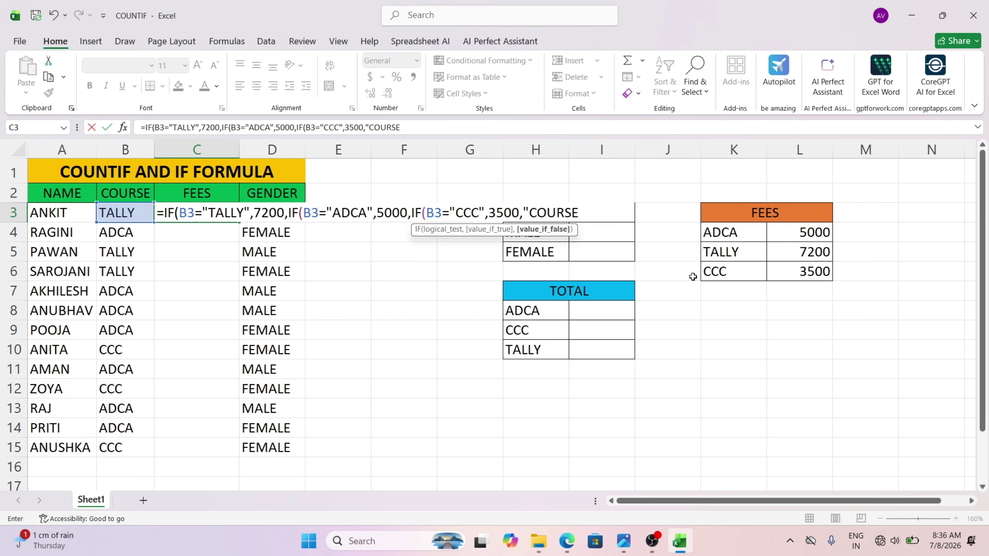
text( NOT FOUND)
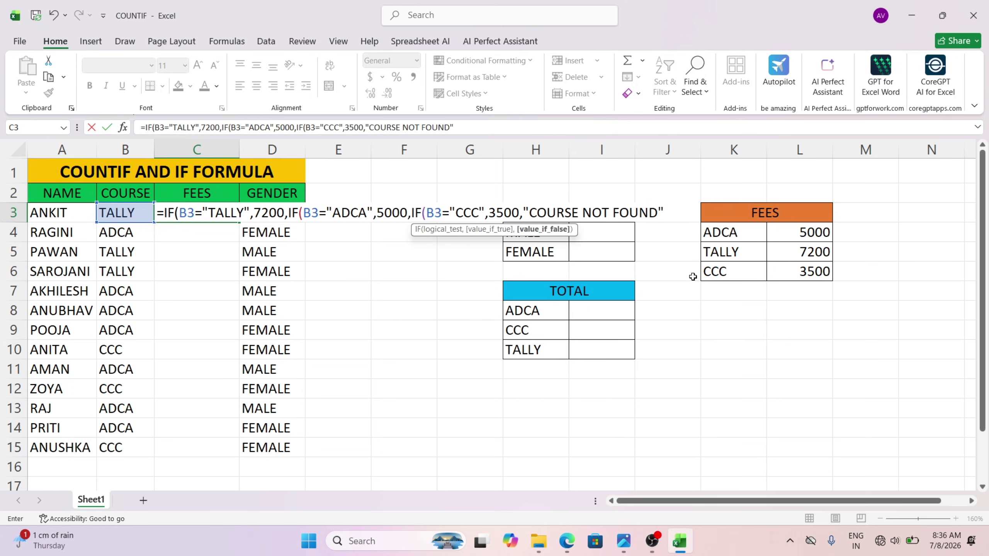
text(")))))
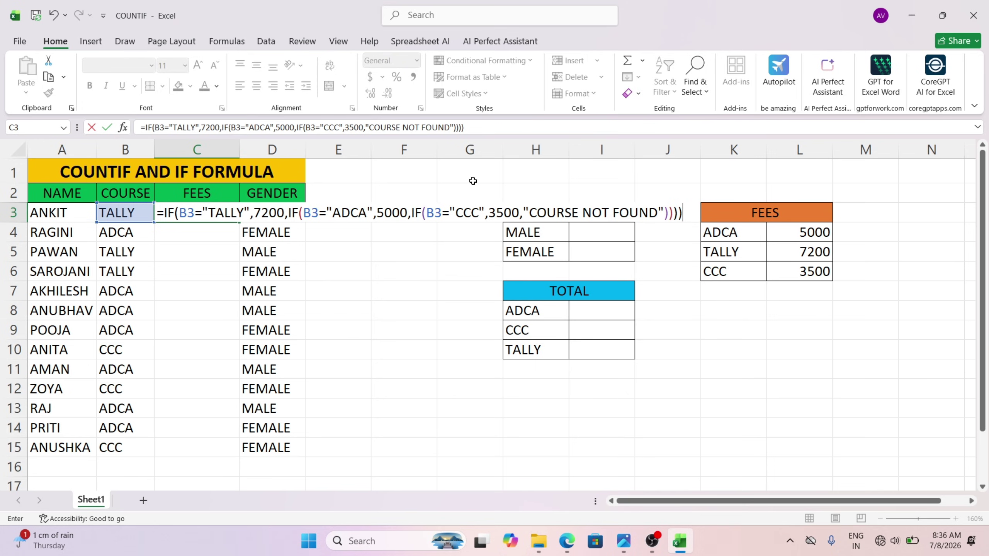
key(Return)
key(Return)
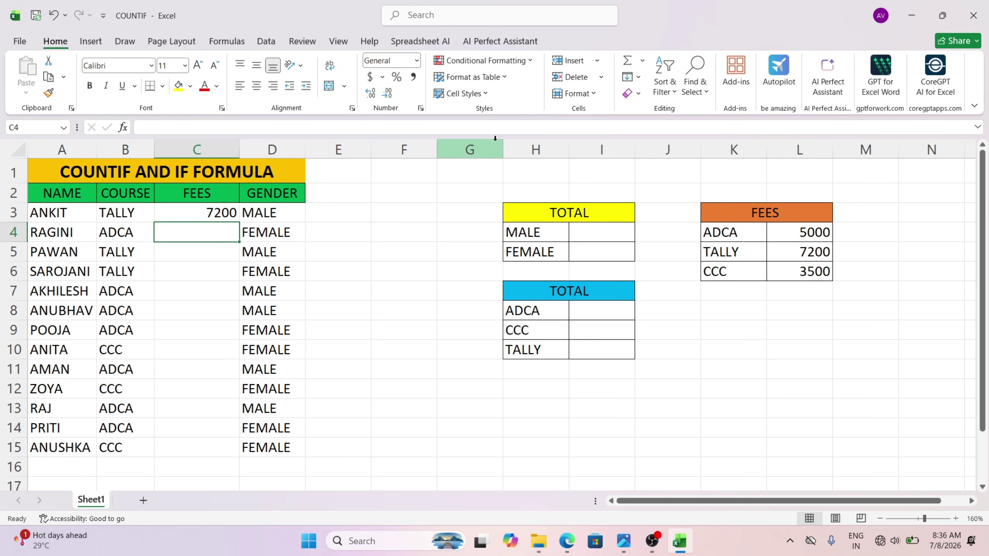
click(191, 215)
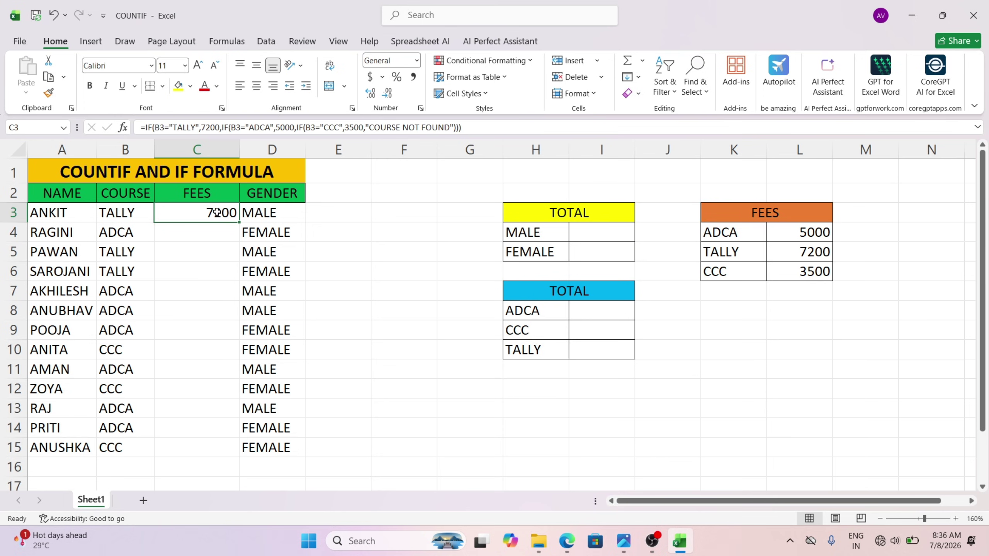
scroll(227, 227, up, 1)
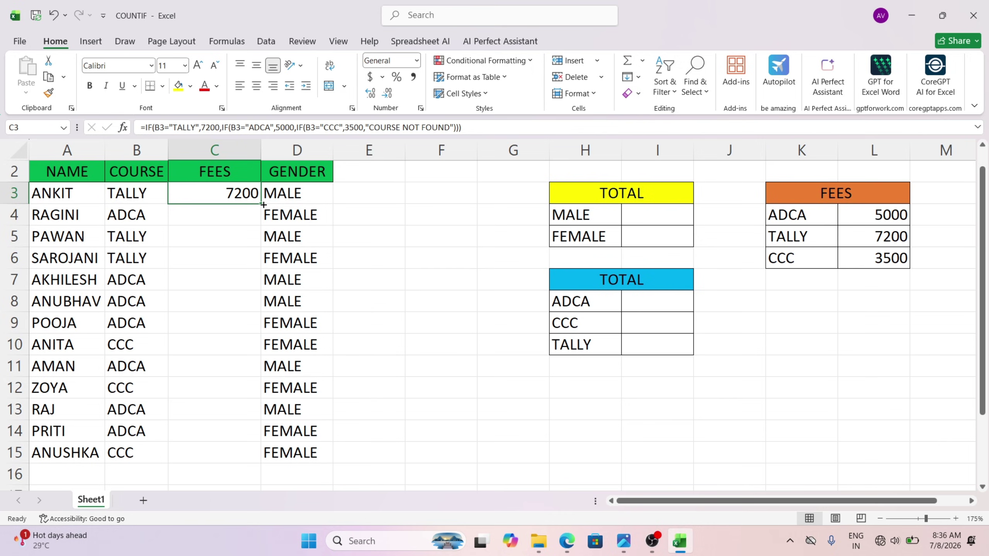
scroll(254, 217, down, 2)
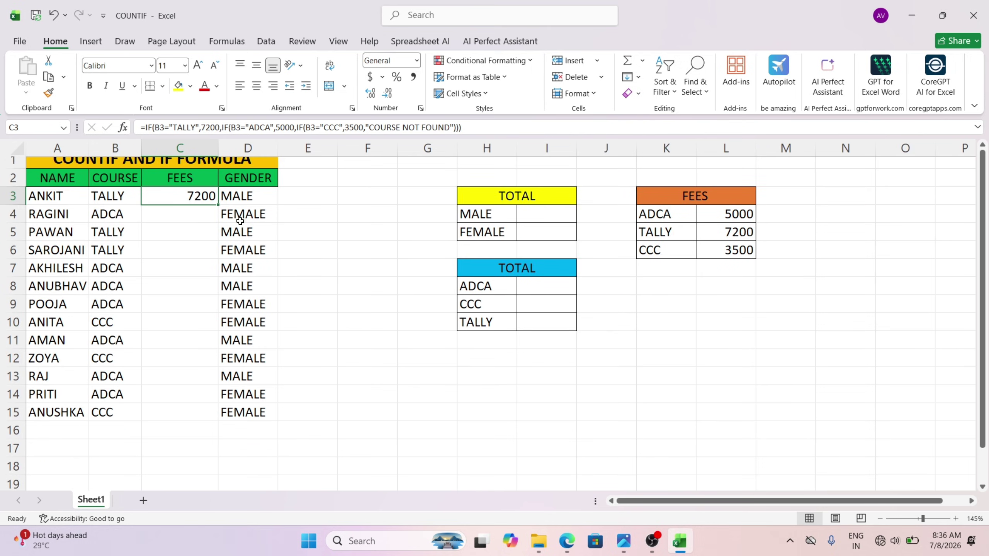
click(296, 198)
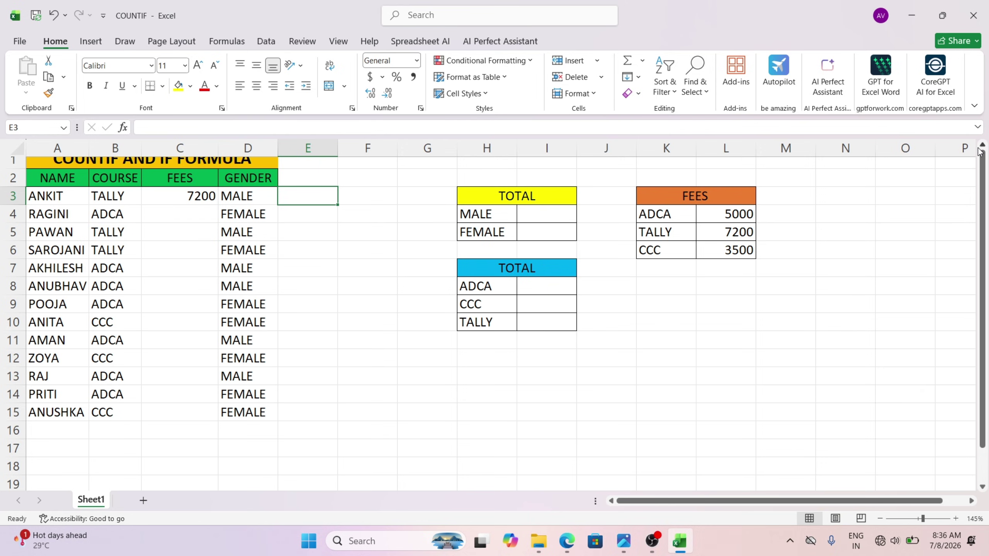
click(406, 238)
drag(406, 240, 368, 233)
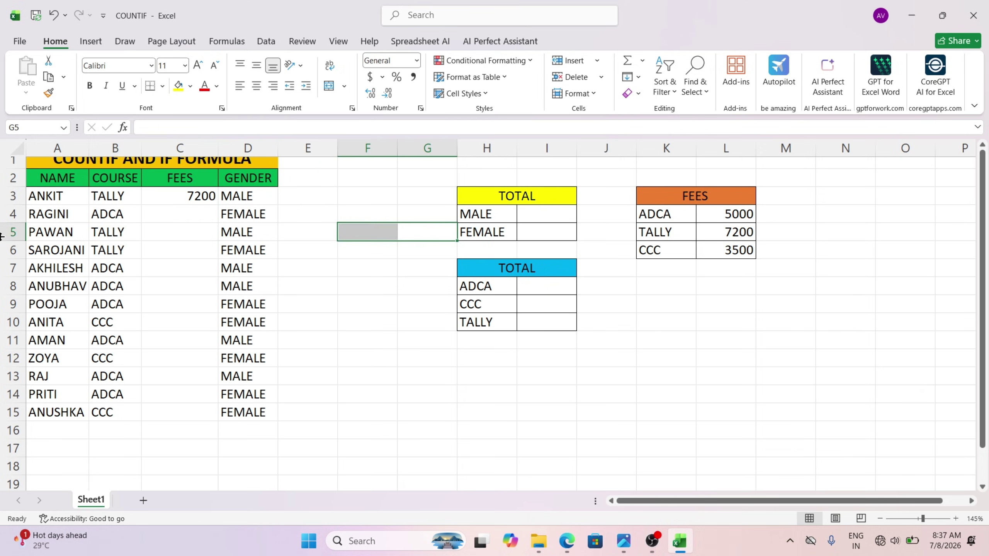
scroll(351, 226, up, 1)
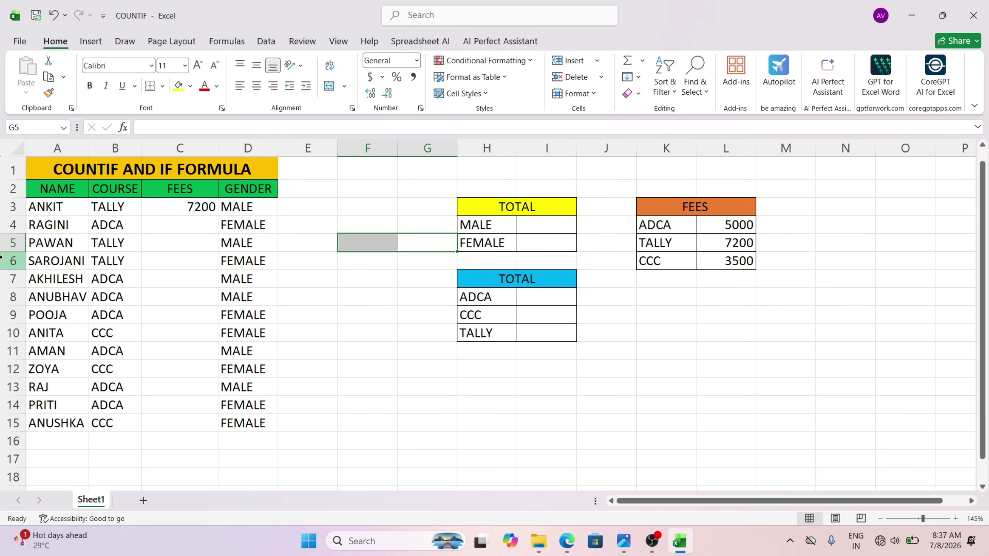
- Copy the nested IF formula from C3 down the FEES column through C15
click(191, 208)
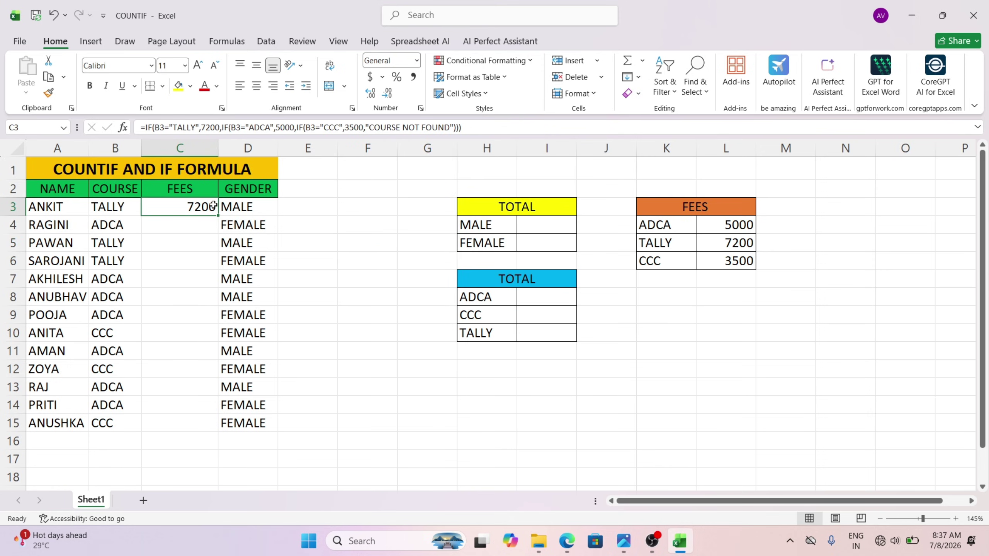
key(super+plus)
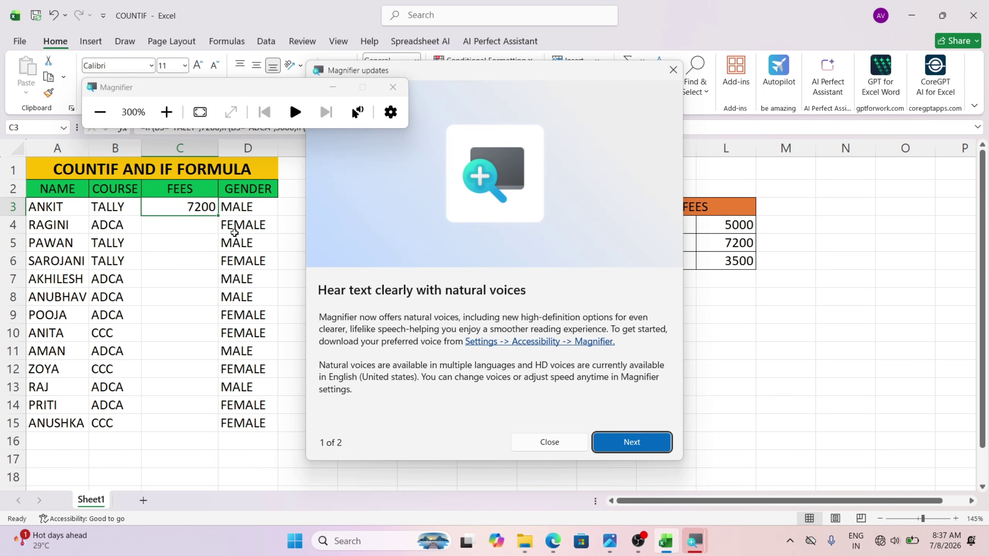
drag(217, 216, 216, 405)
drag(220, 438, 218, 434)
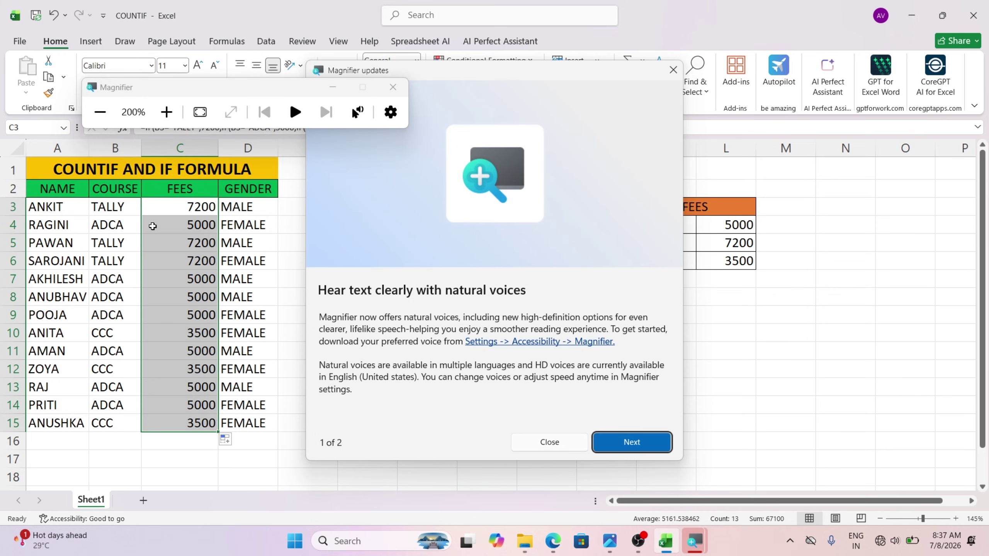
- Return the Magnifier to 100%, close its updates notice and minimize its window
key(super+minus)
click(548, 442)
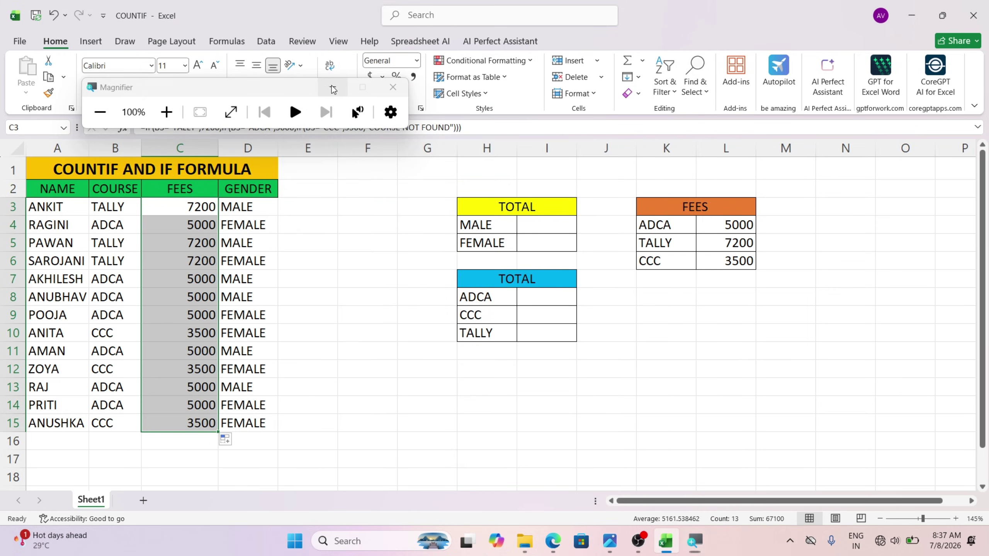
click(333, 88)
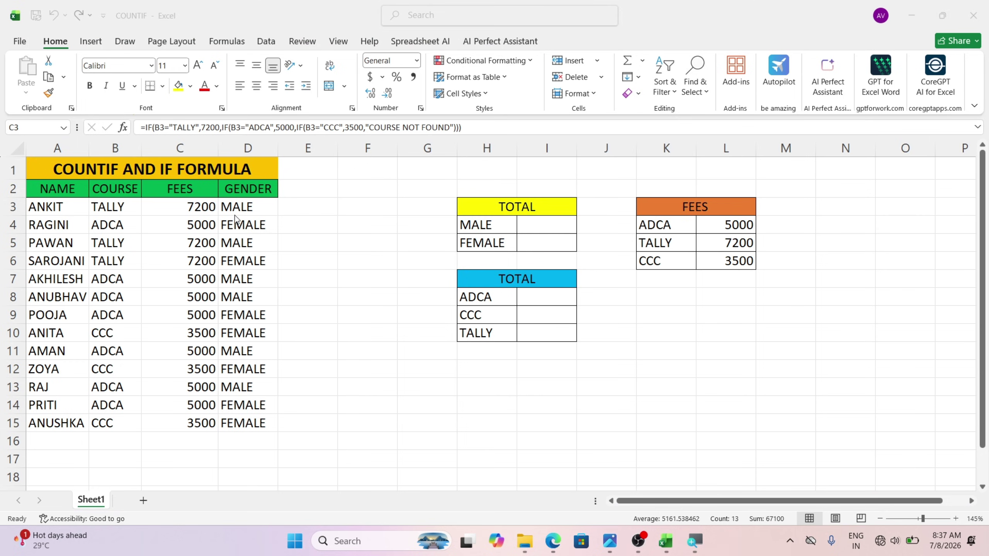
- Test the fee formula by changing the course in B3 first to ADCA and then to CCC
click(170, 210)
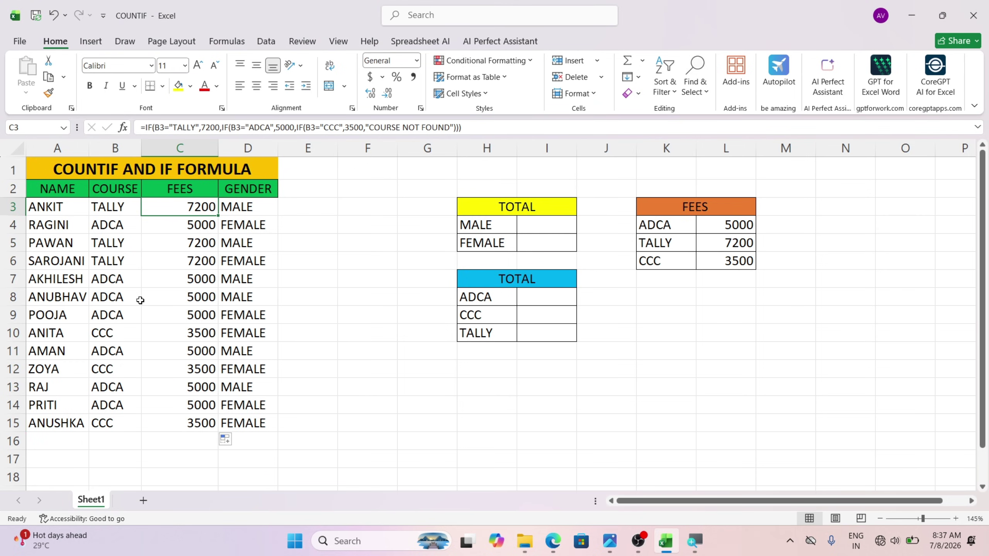
ctrl+scroll(93, 245, up, 3)
scroll(195, 280, up, 1)
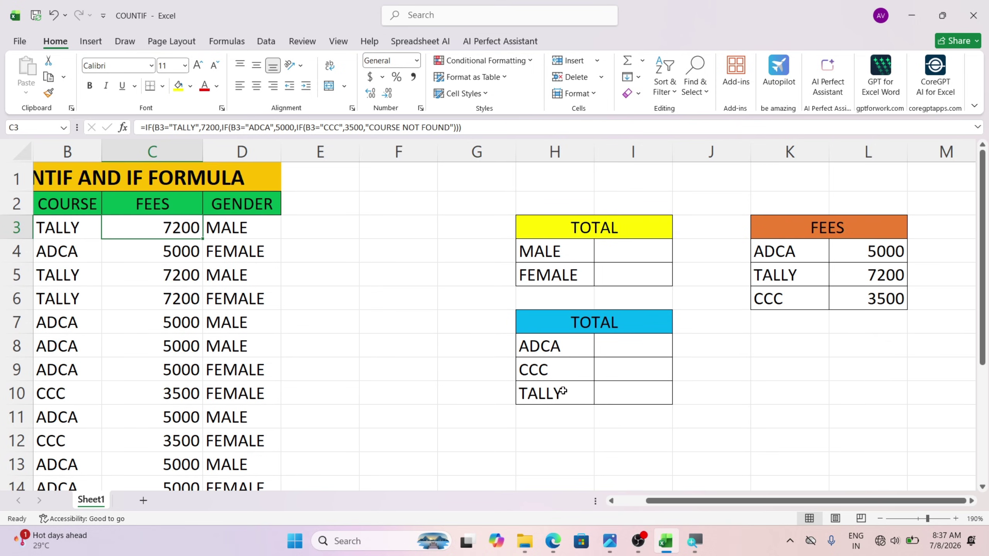
drag(652, 502, 553, 512)
click(162, 233)
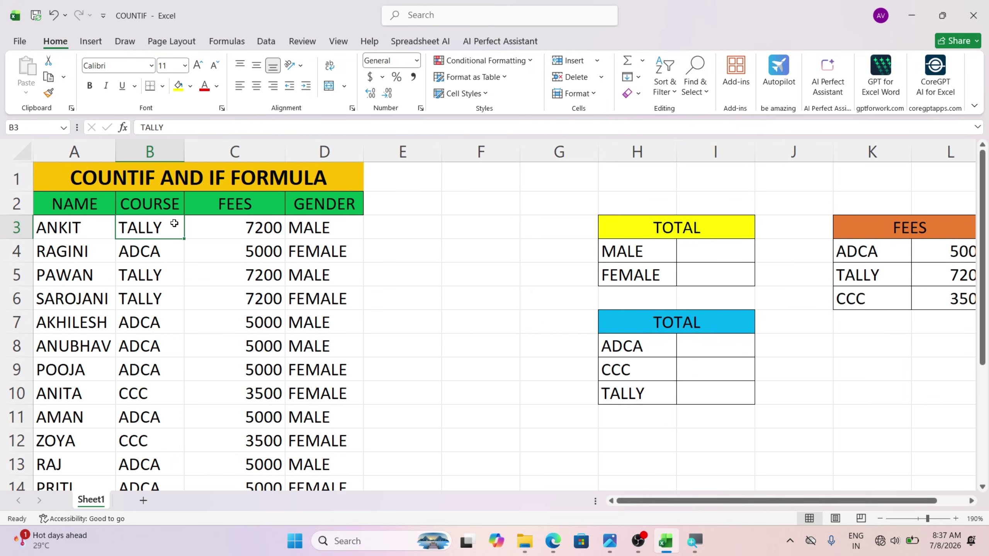
text(ADCA)
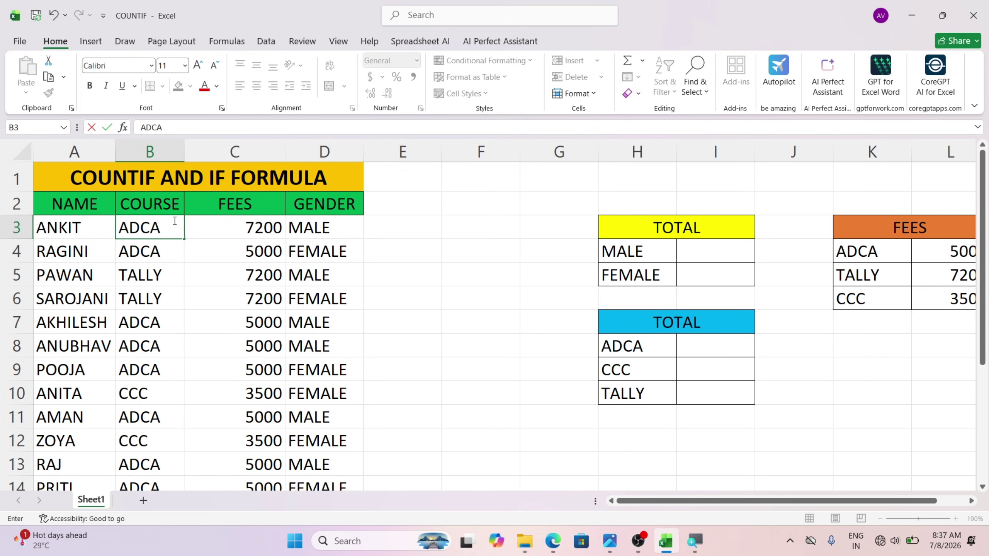
key(Return)
click(174, 220)
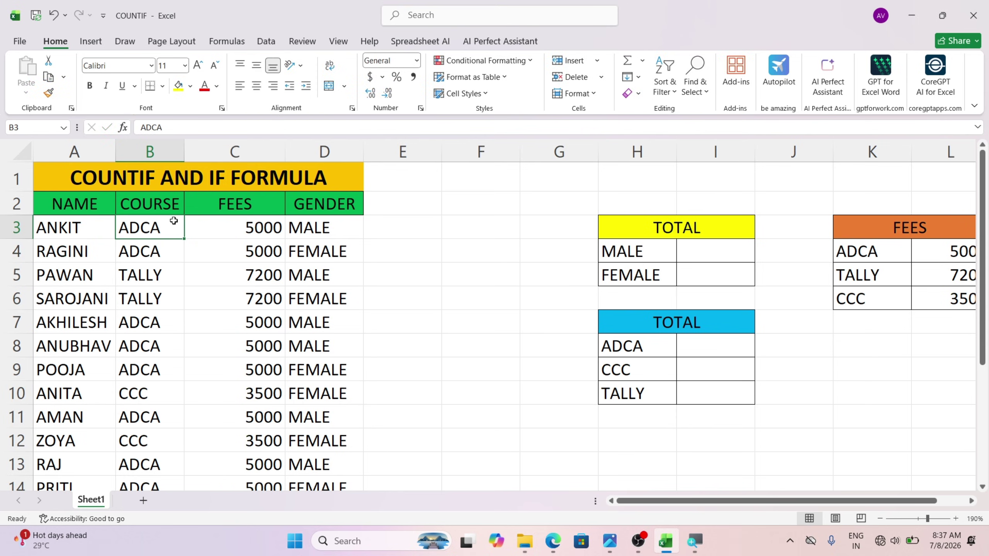
text(CCC)
key(Return)
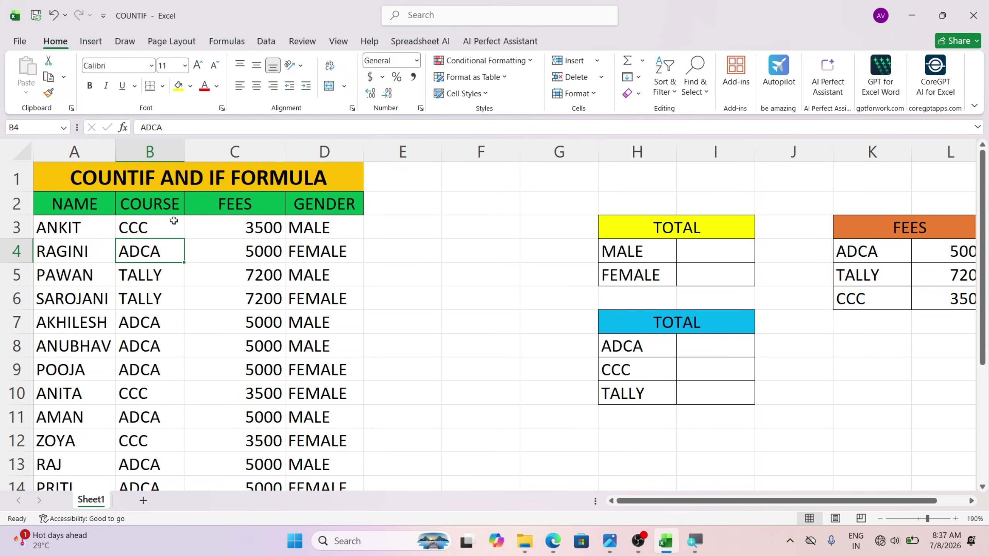
- Test the fallback result by setting the course in B3 to ITI, and widen the FEES column to fit the full text
click(173, 220)
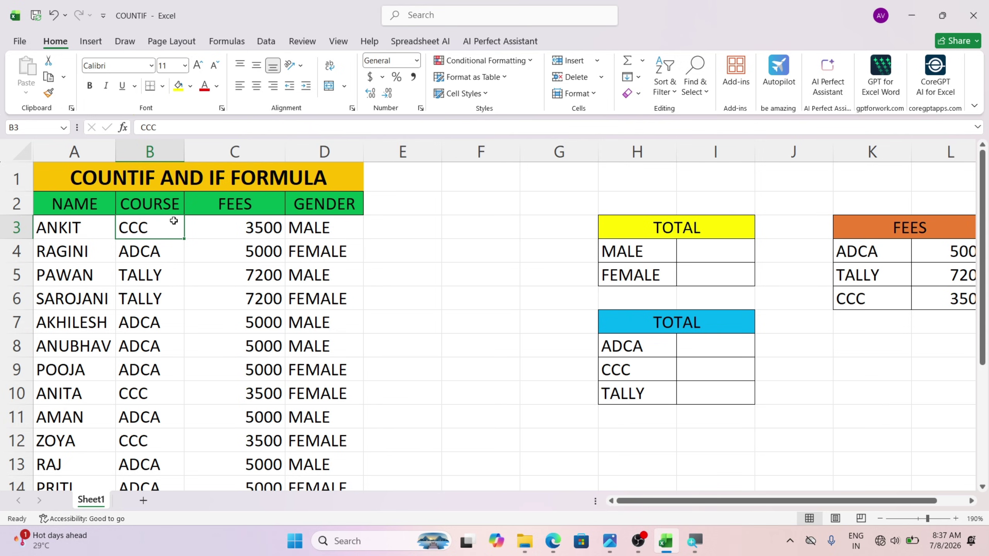
text(ITI)
key(Return)
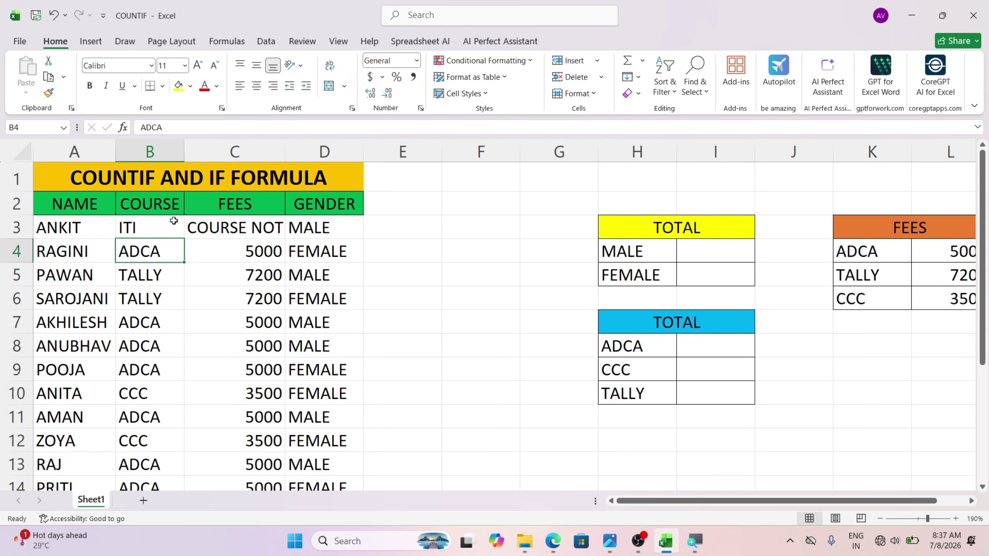
click(174, 221)
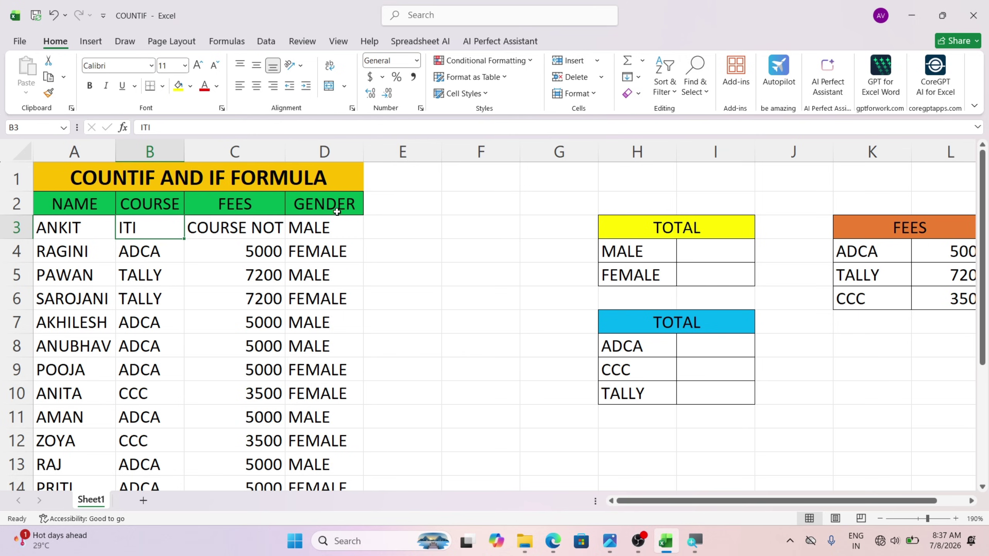
drag(285, 150, 354, 145)
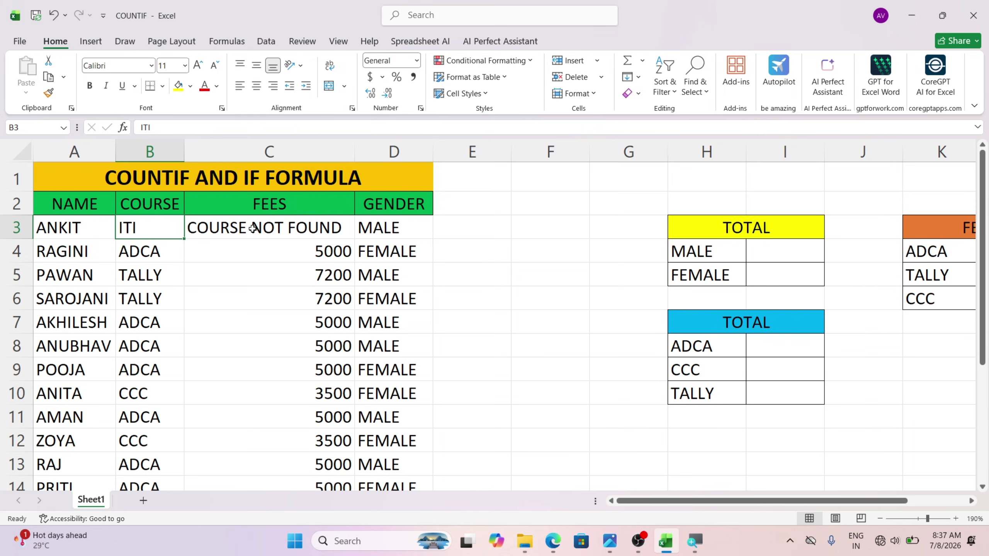
- Change the course in B3 to ADCA and back to TALLY, and narrow the FEES column again
text(ADCA)
key(Return)
key(Up)
text(T)
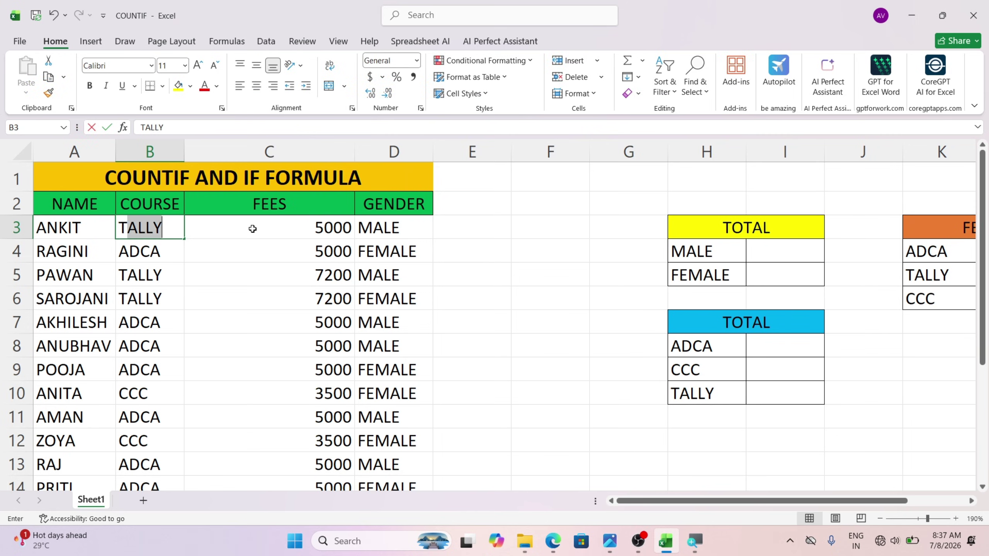
key(Return)
key(Up)
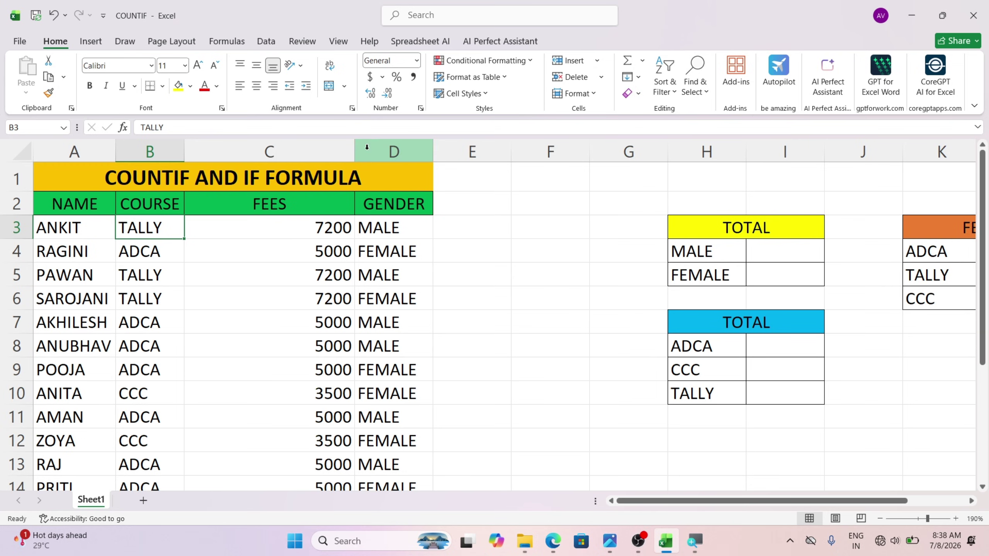
drag(357, 148, 288, 149)
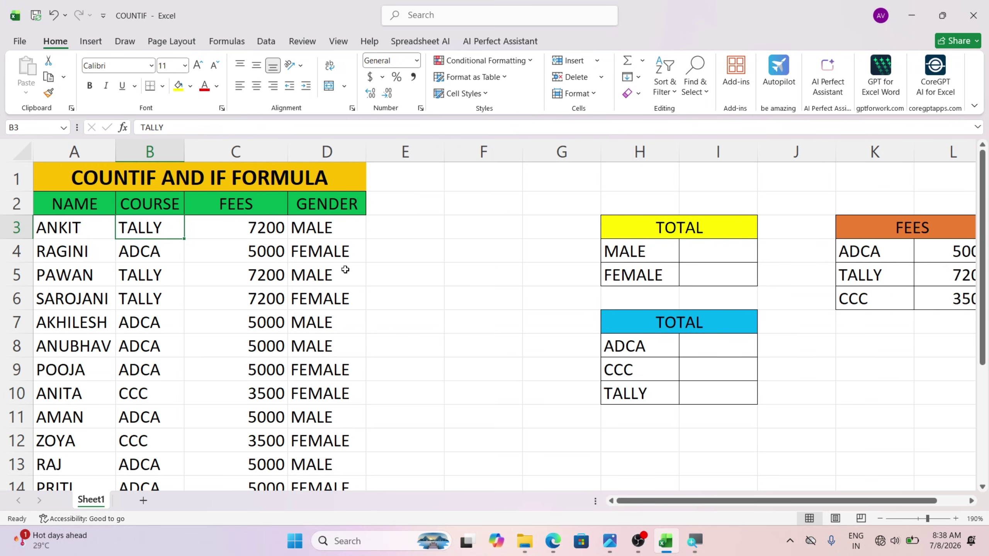
- Count the male students in I4 with =COUNTIF(D3:D15,H4)
scroll(363, 277, down, 2)
click(338, 233)
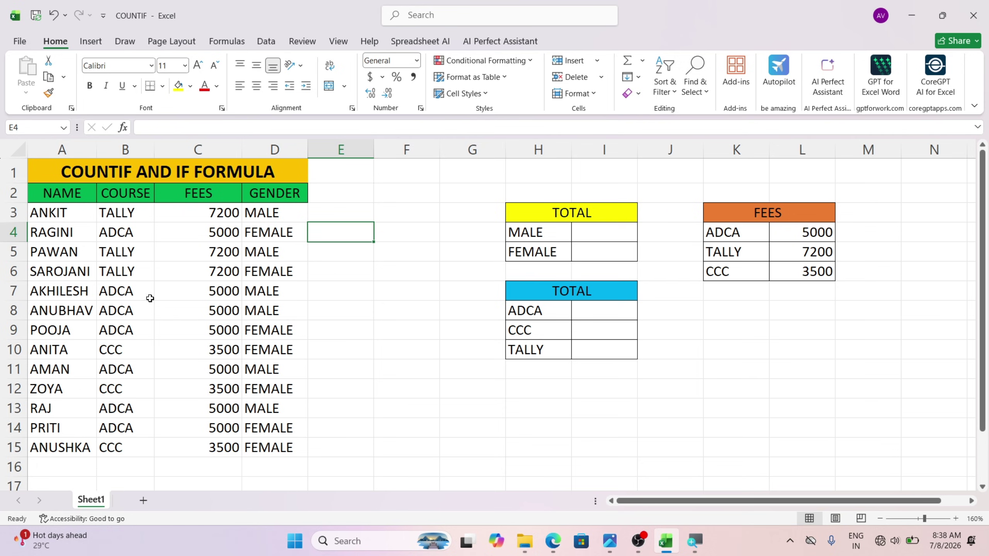
click(614, 234)
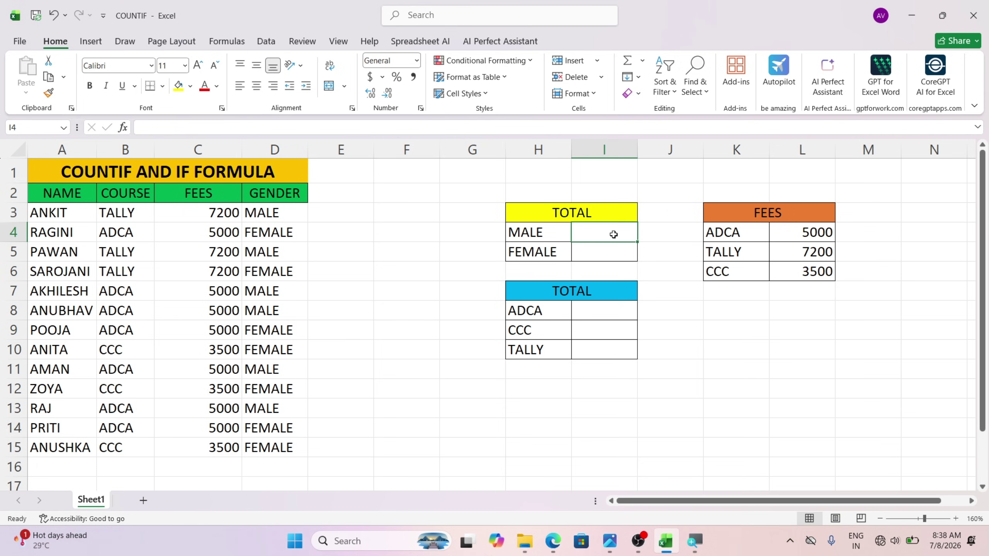
text(=C)
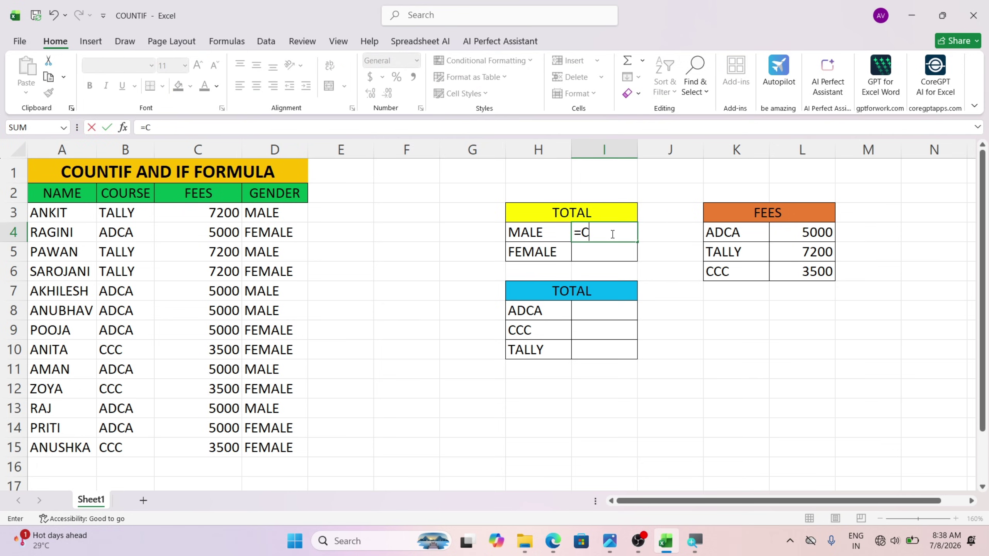
text(OUNFI)
key(BackSpace)
key(BackSpace)
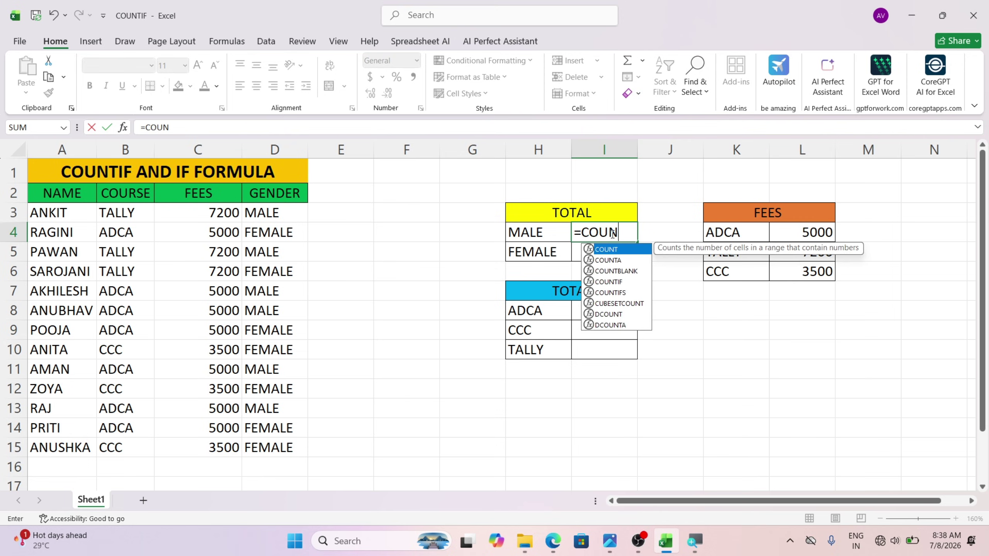
text(TIF()
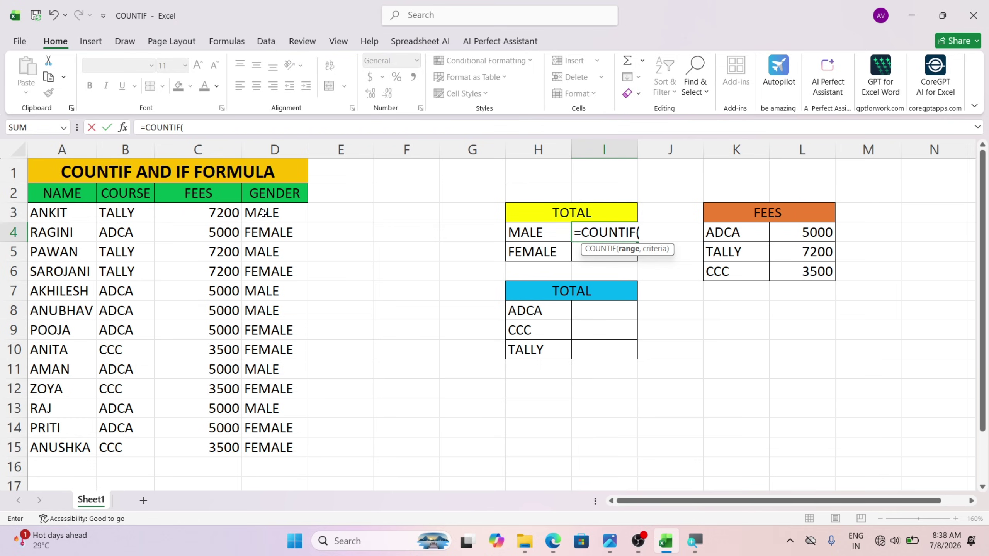
drag(272, 211, 288, 444)
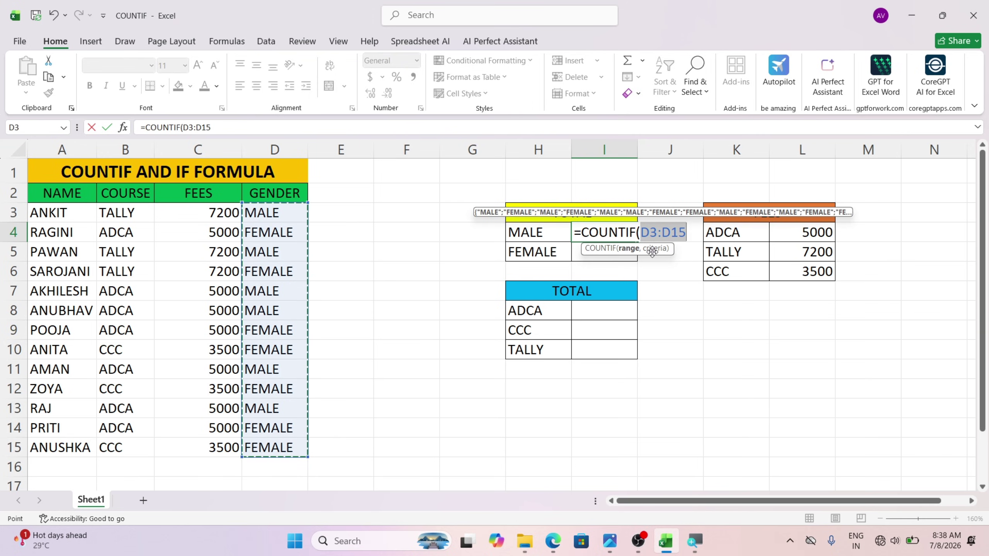
text(,)
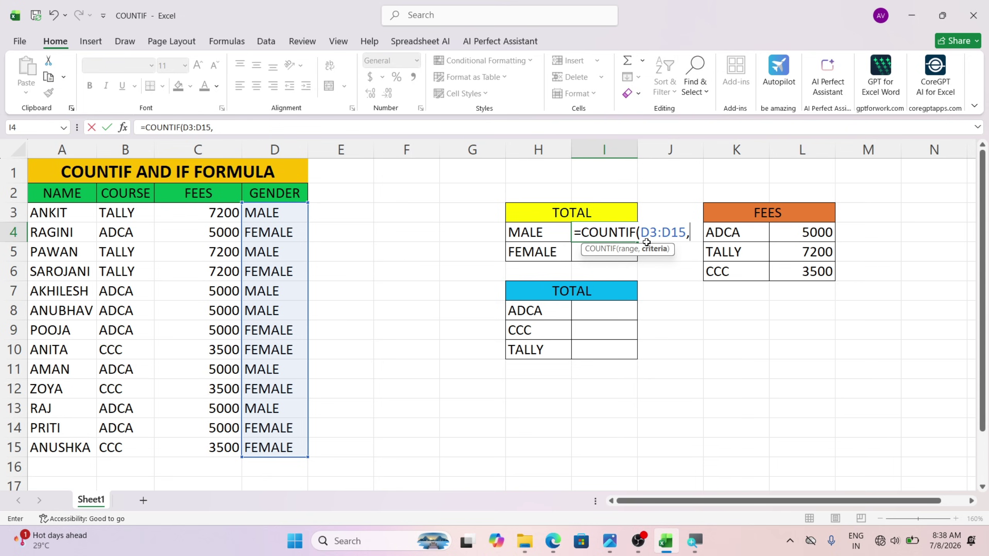
text("MA)
key(BackSpace)
key(BackSpace)
click(517, 234)
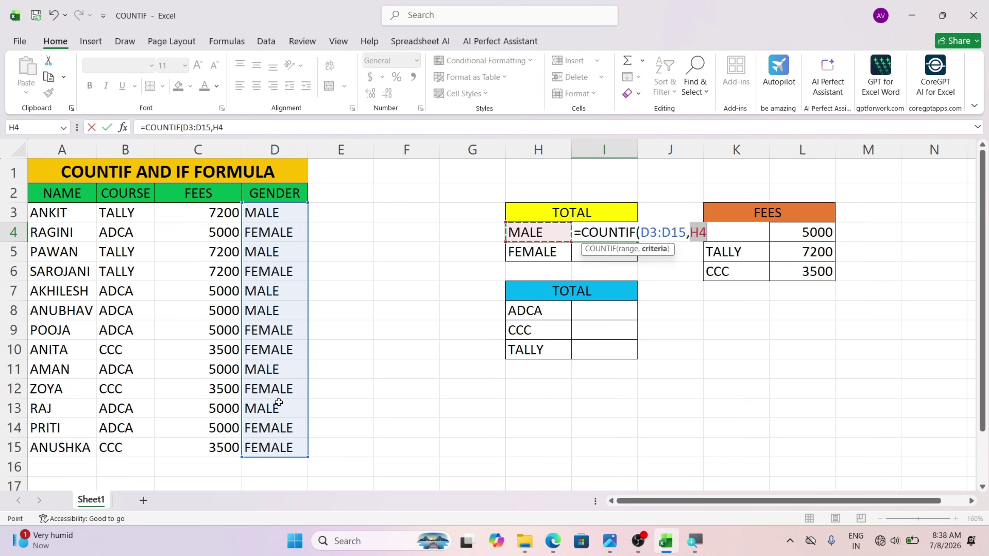
key(Return)
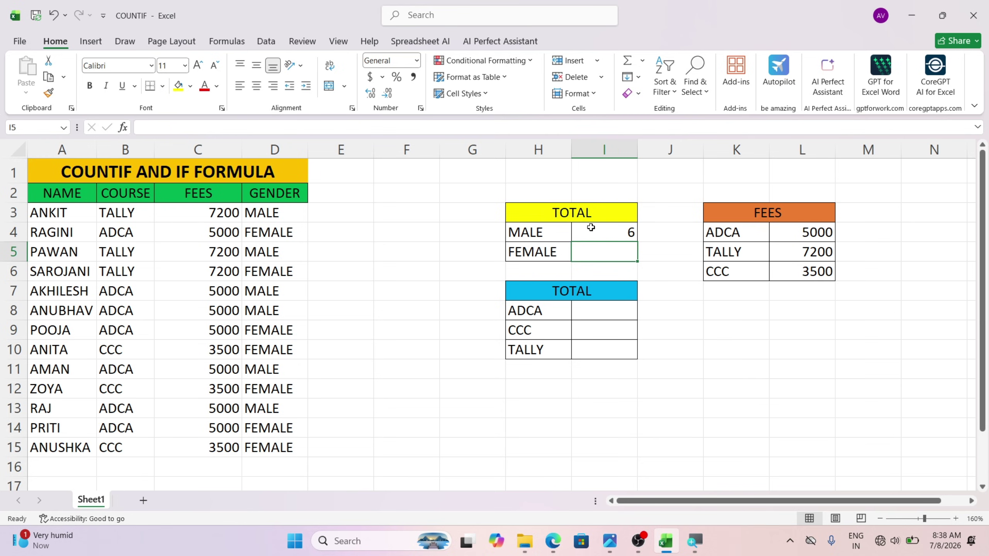
- Check the male count by going through each MALE entry in the GENDER column
click(266, 213)
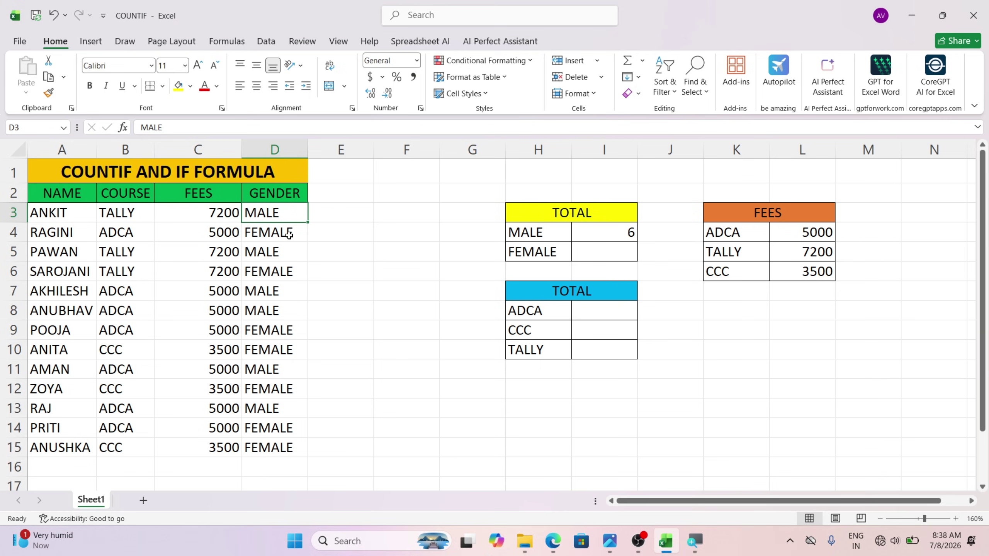
click(283, 248)
click(277, 295)
click(280, 315)
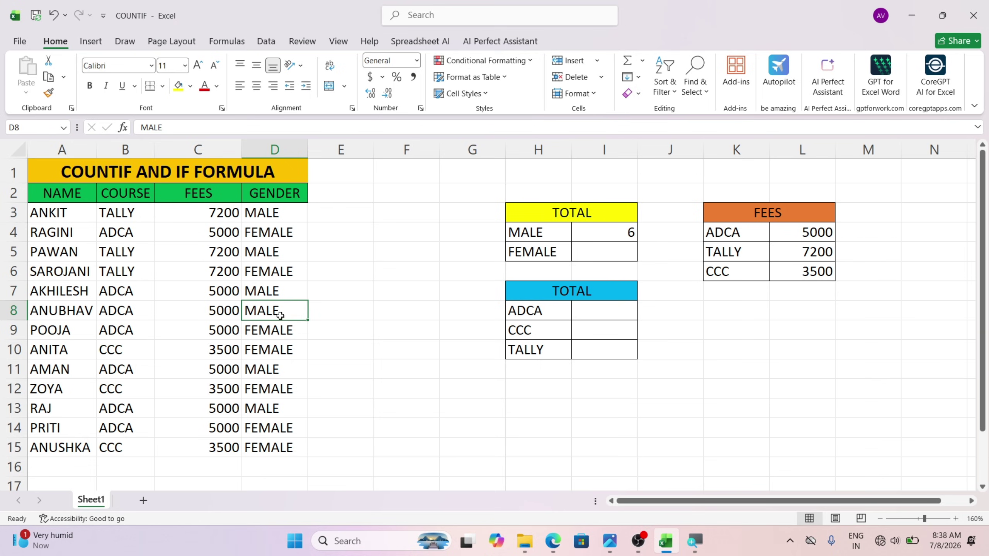
click(279, 374)
click(275, 408)
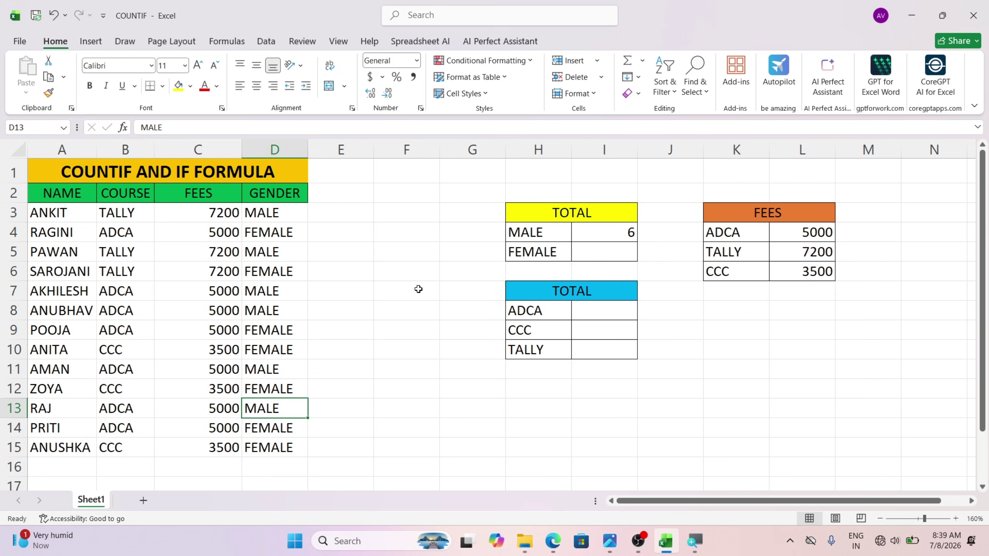
- Count the female students in I5 with =COUNTIF(D3:D15,H5)
click(615, 260)
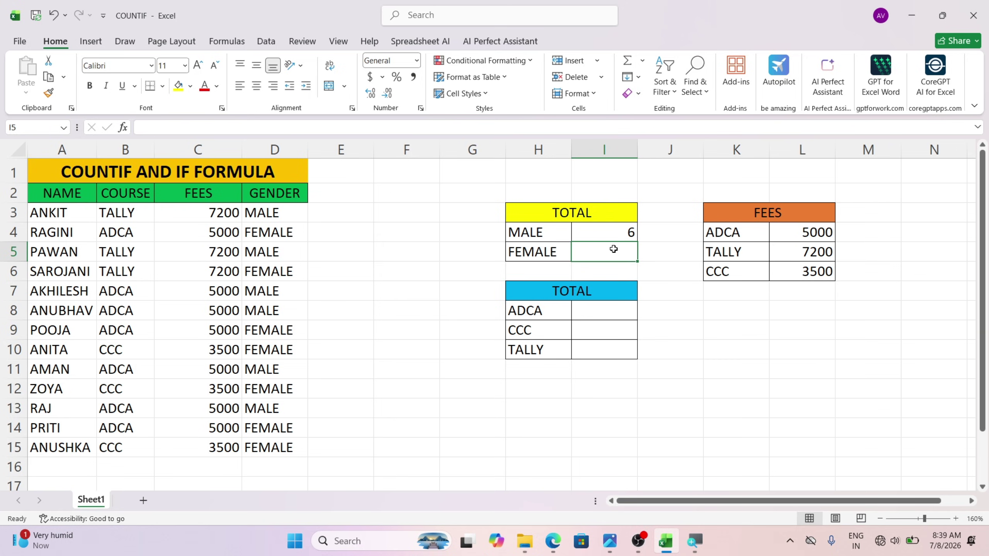
text(=)
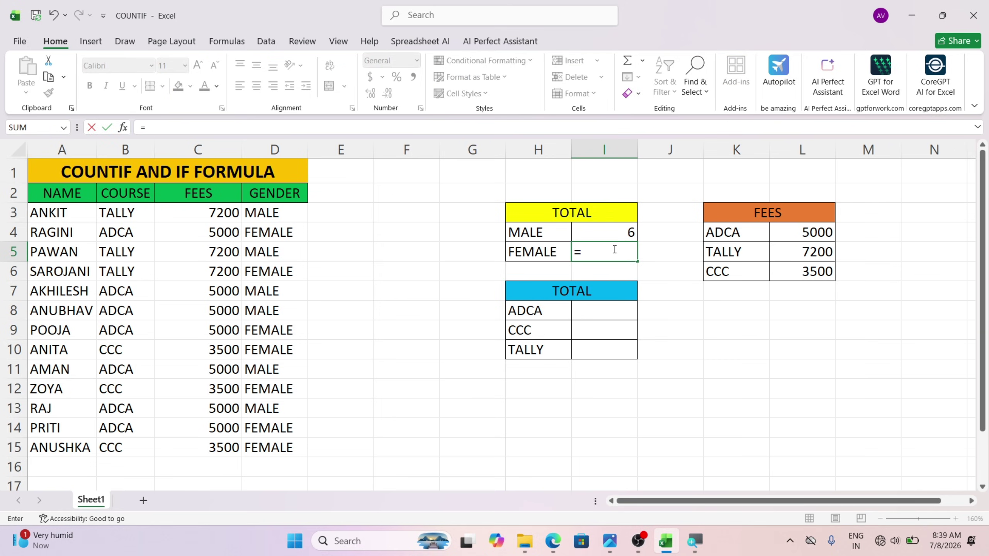
text(COUN)
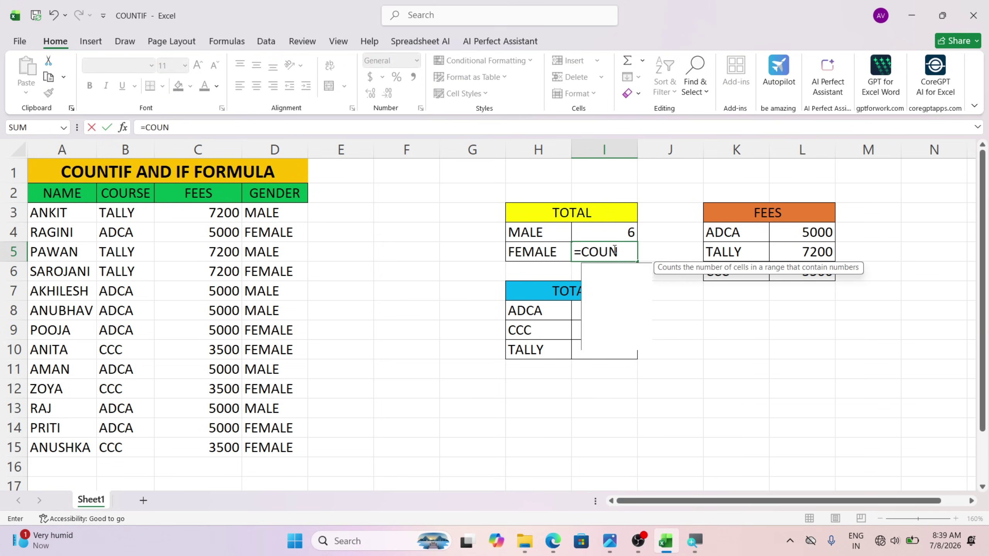
text(TIF)
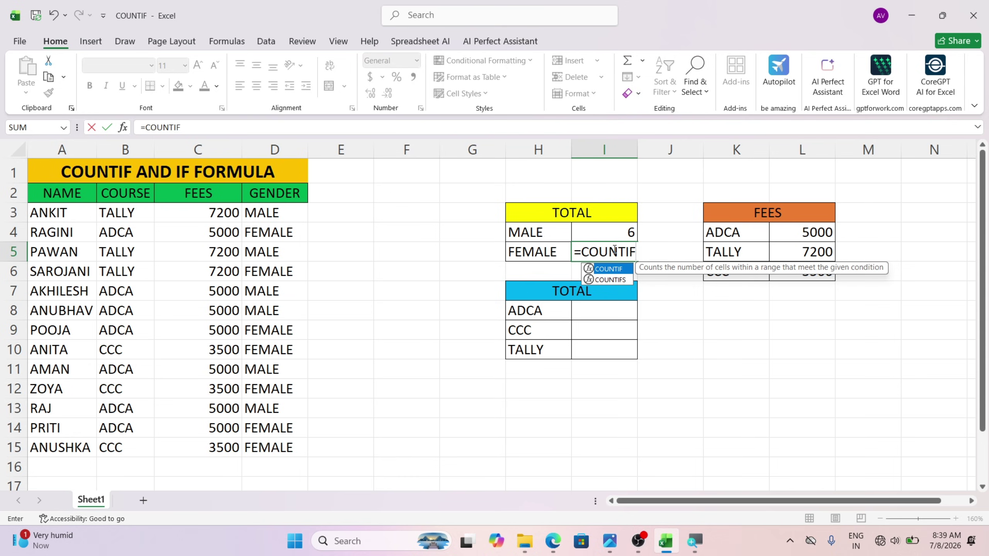
text(()
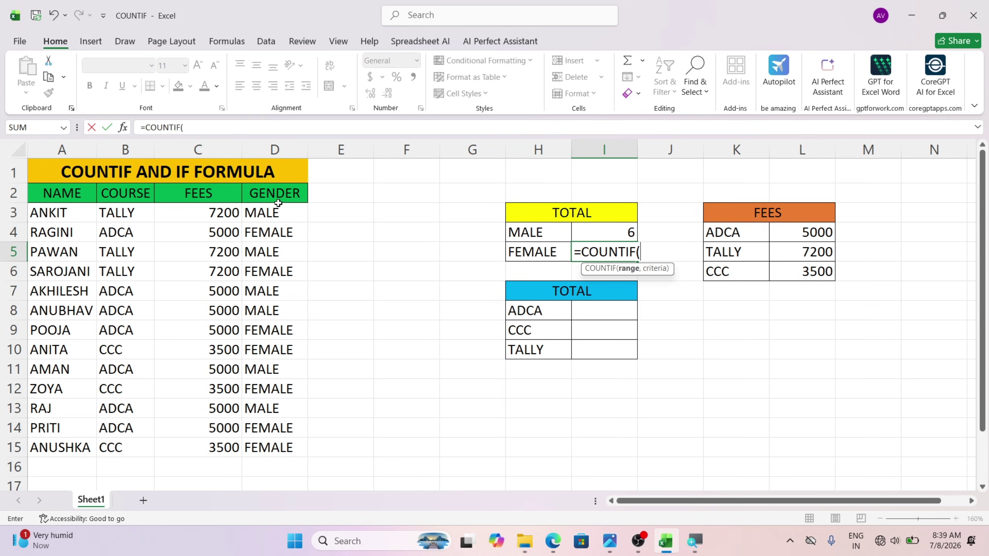
drag(276, 211, 273, 447)
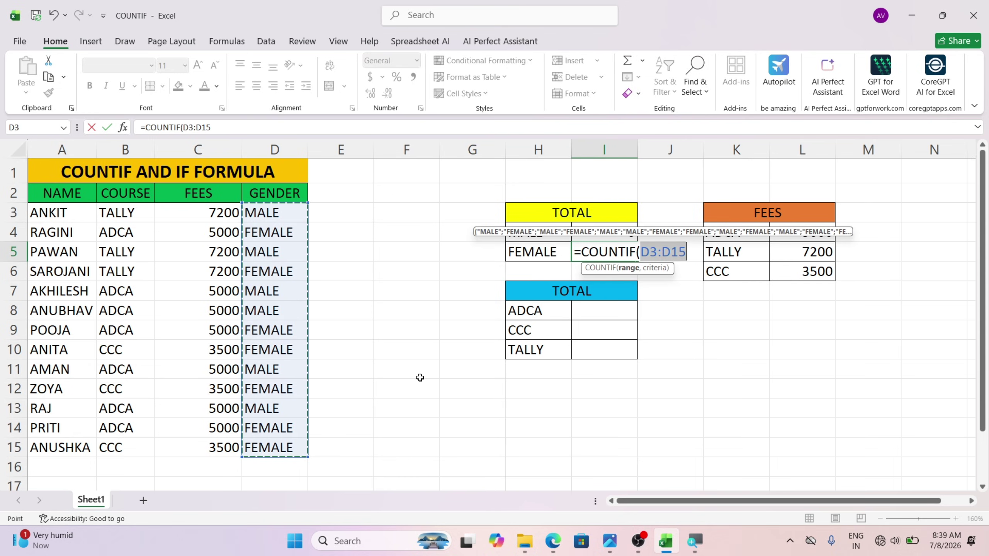
text(,)
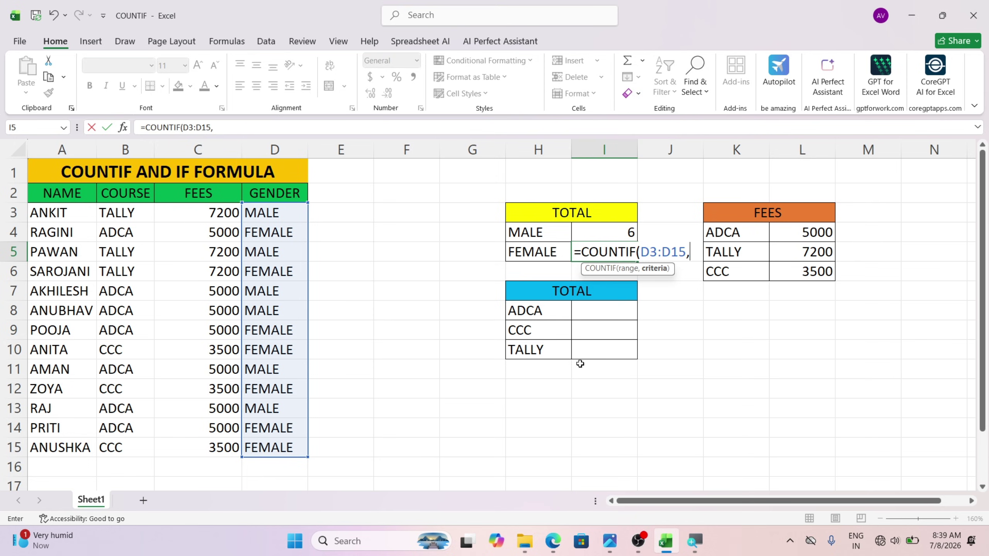
click(553, 254)
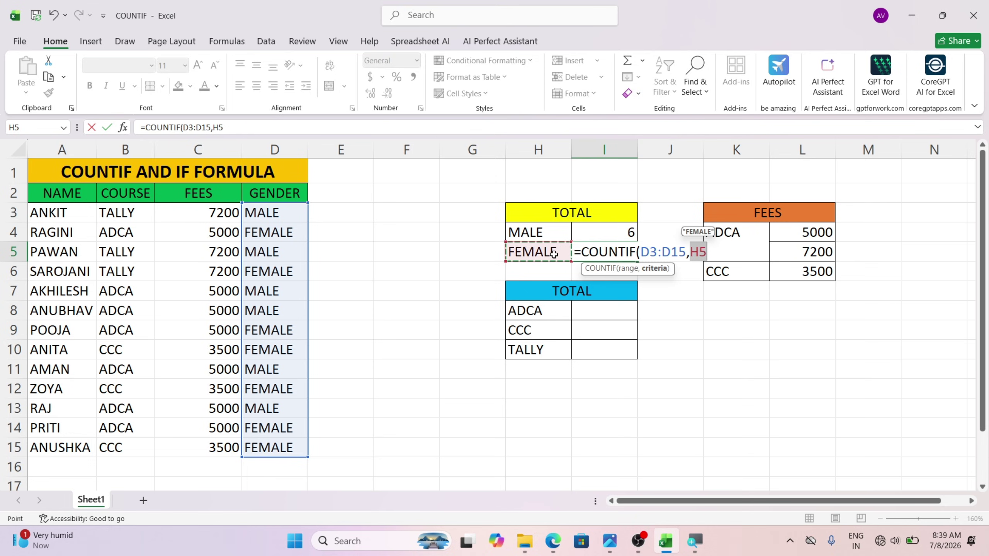
text())
key(Return)
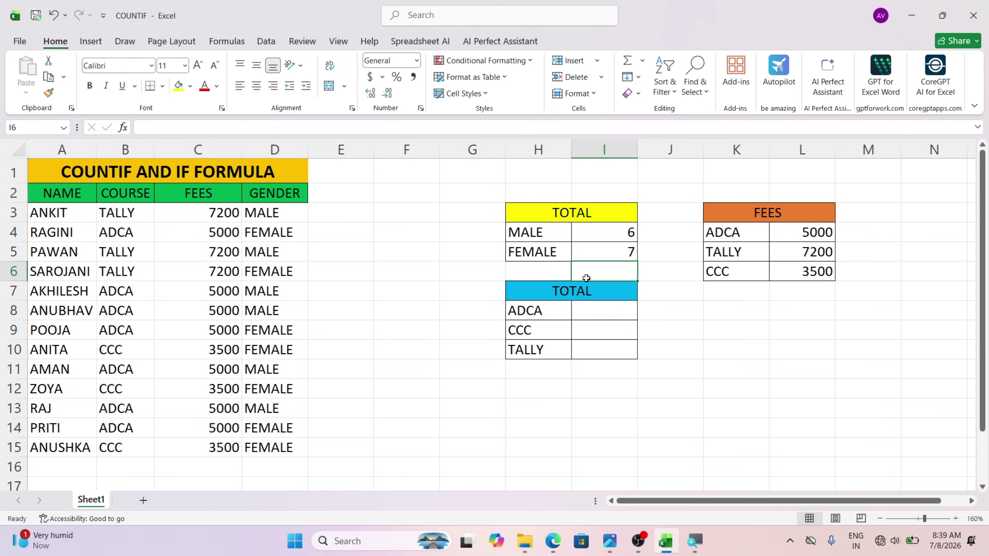
- Count the ADCA students in I8 with =COUNTIF(B3:B15,H8)
click(603, 308)
text(=)
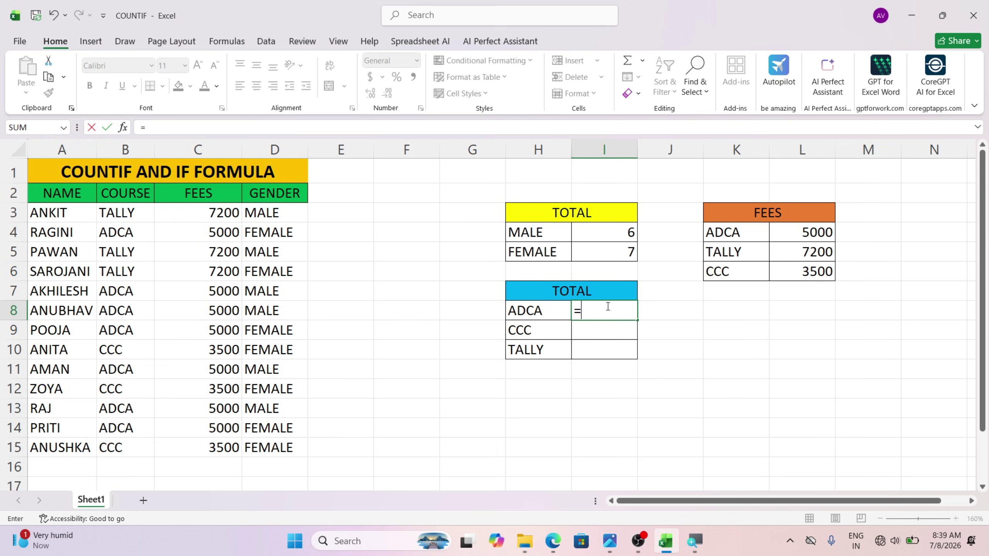
text(COUNTIF()
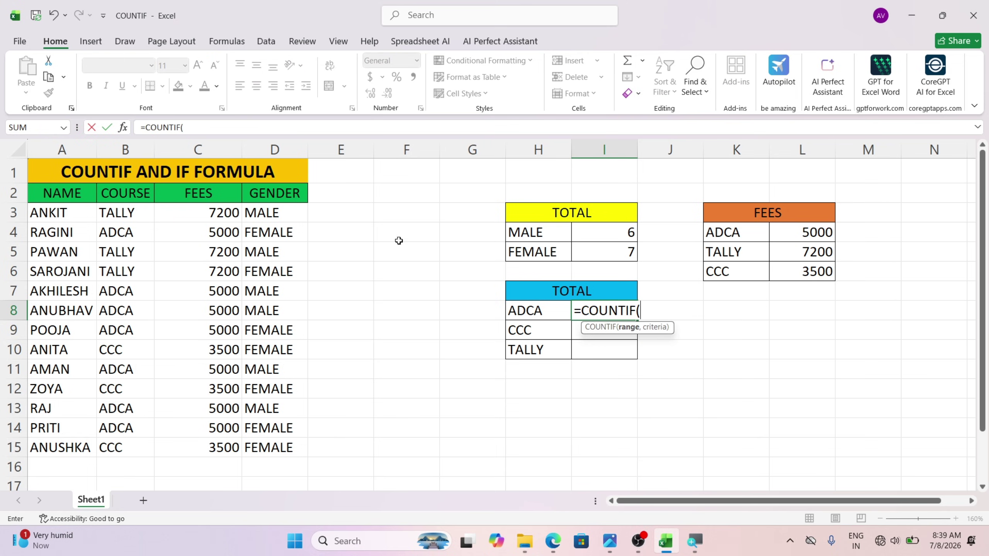
click(113, 221)
drag(113, 221, 143, 447)
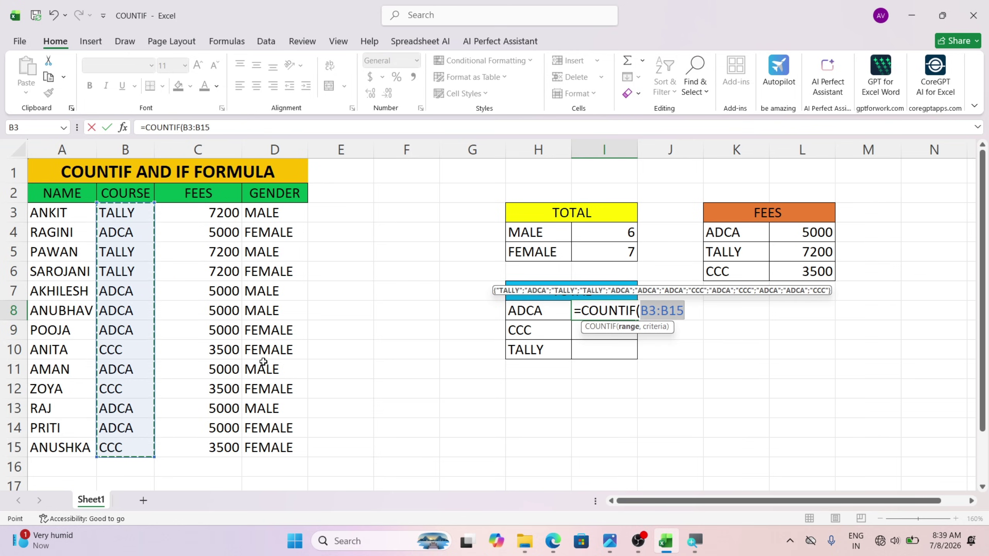
text(,)
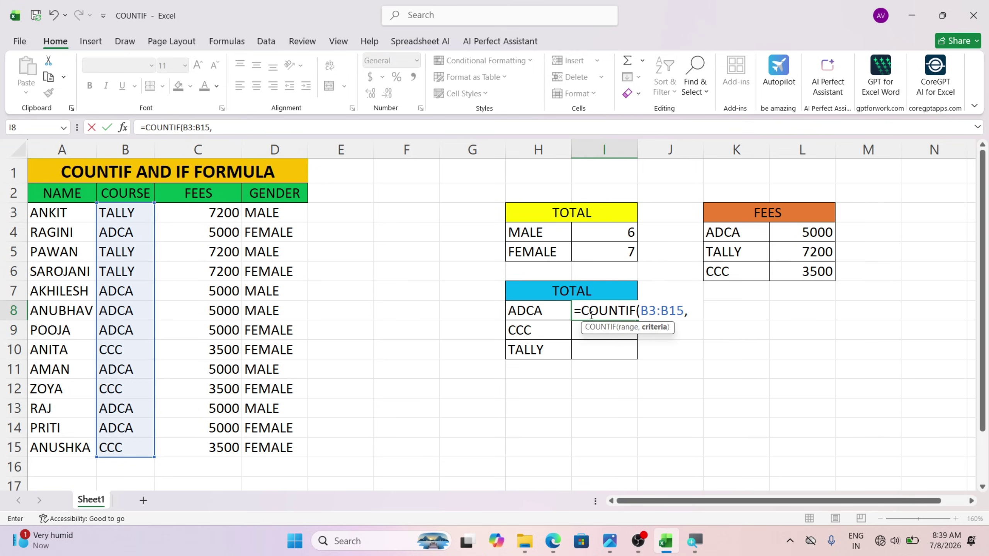
click(532, 309)
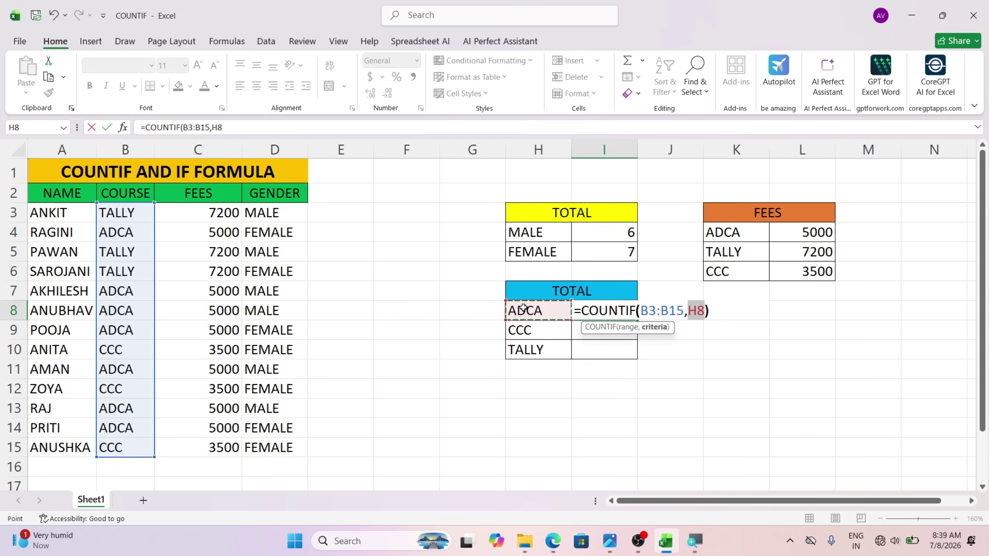
key(Return)
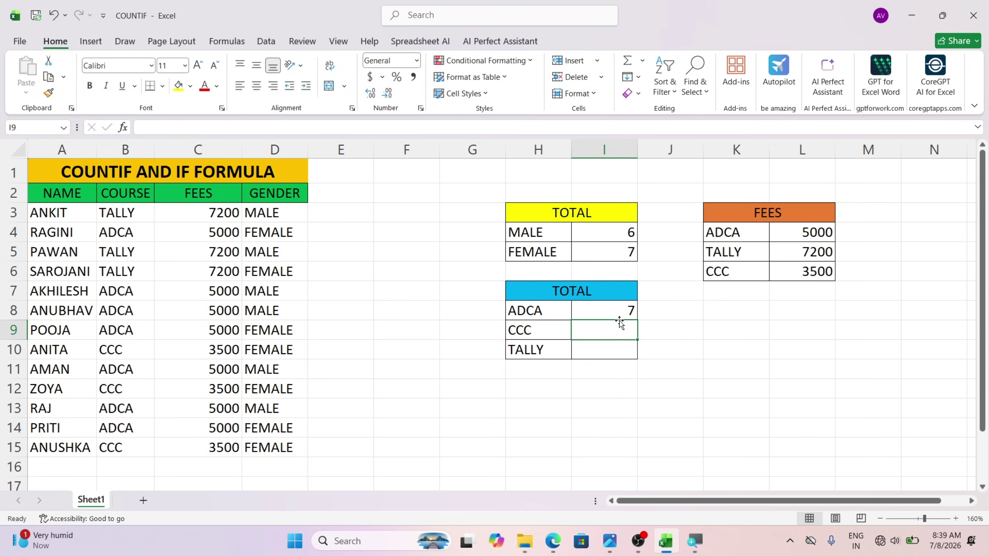
- Count the CCC students in I9 with a COUNTIF formula over B3:B15, using H9 as the criterion
text(=CO)
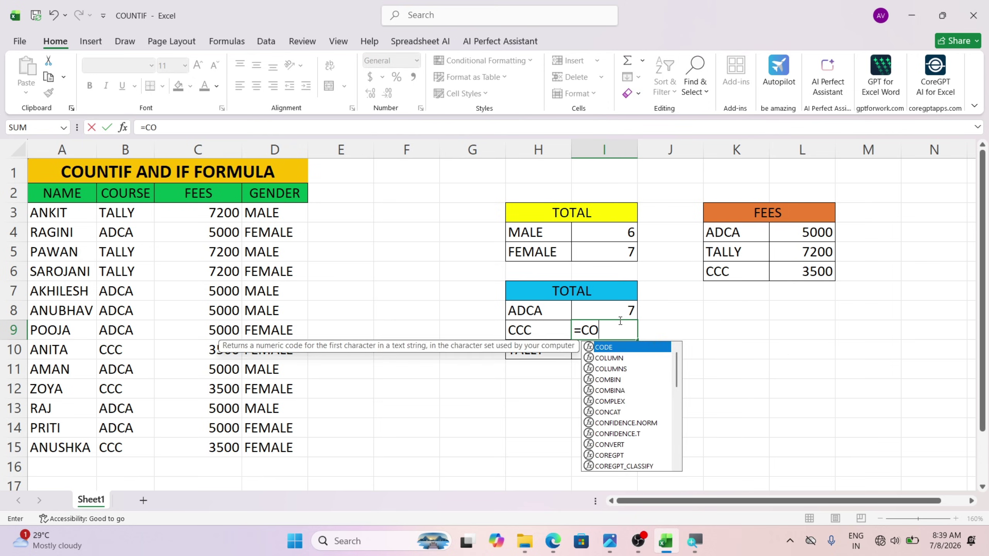
text(UNTIF()
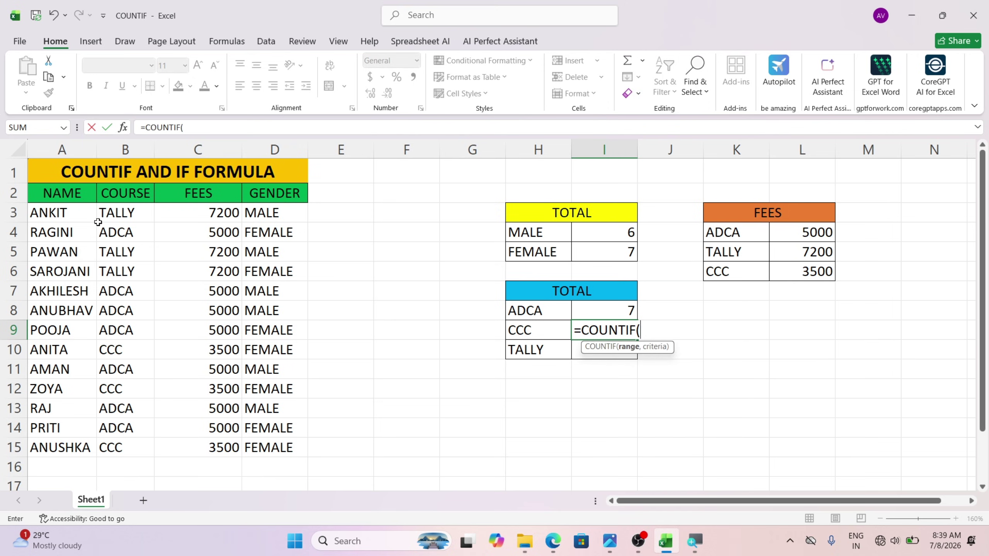
drag(118, 214, 129, 445)
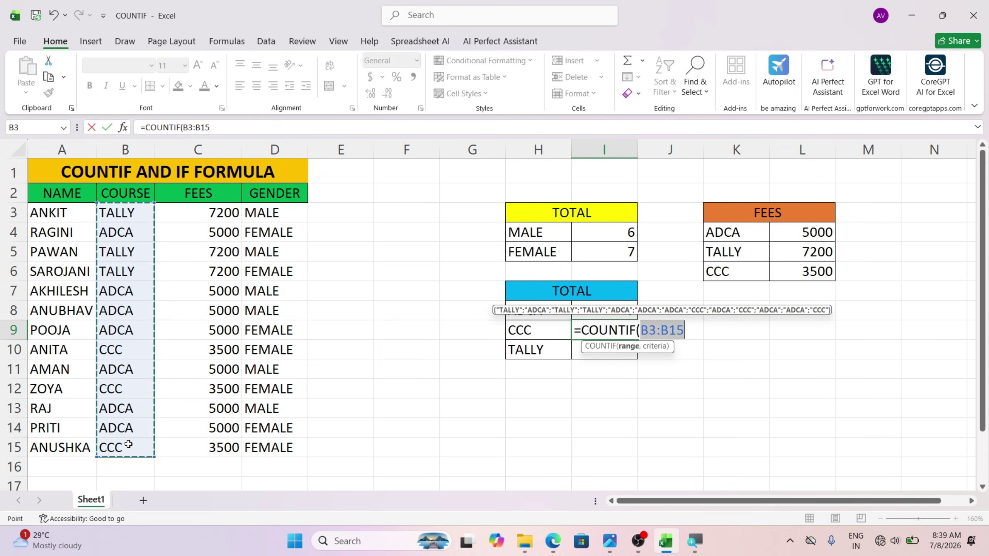
text(,)
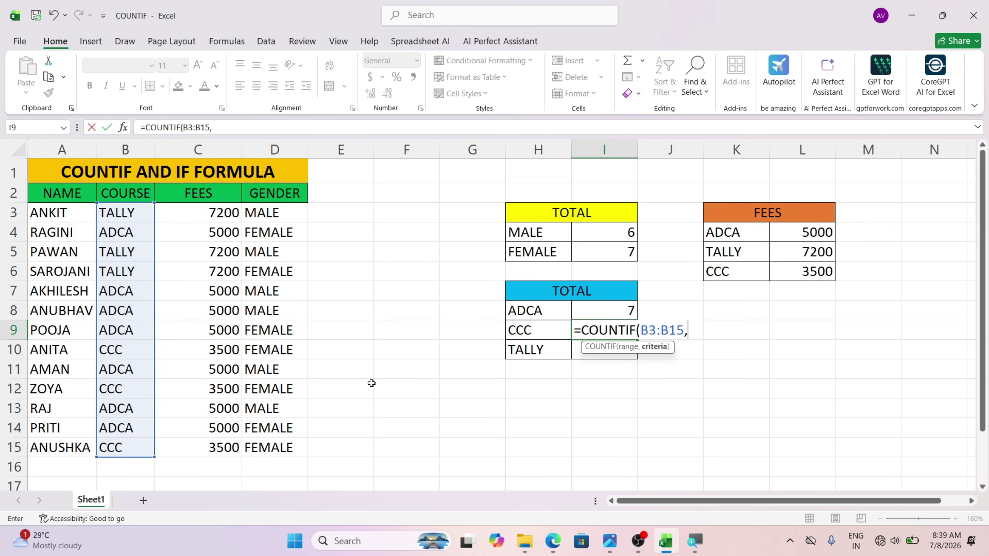
click(527, 339)
key(Return)
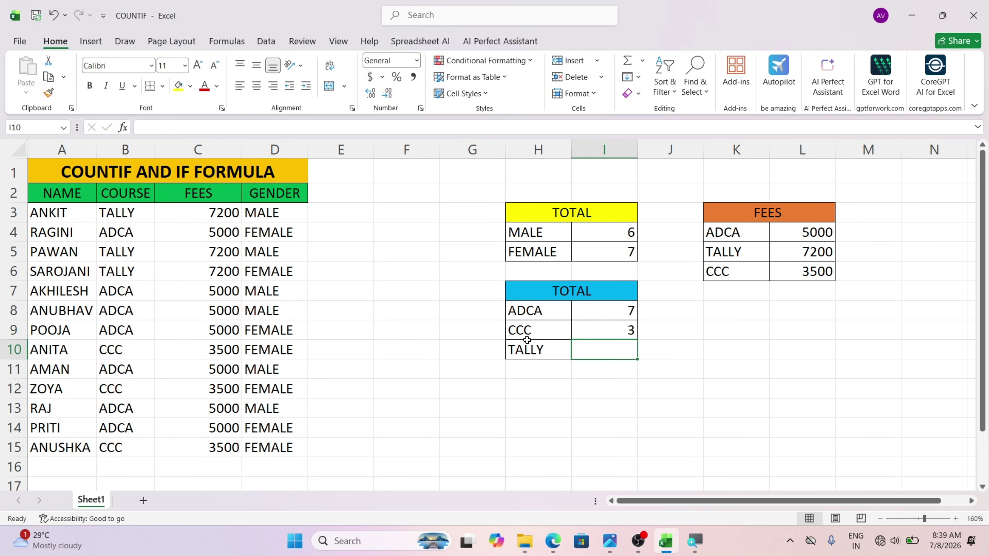
- Count the TALLY students in I10 with =COUNTIF(B3:B15,H10), accepting the proposed formula correction
text(=)
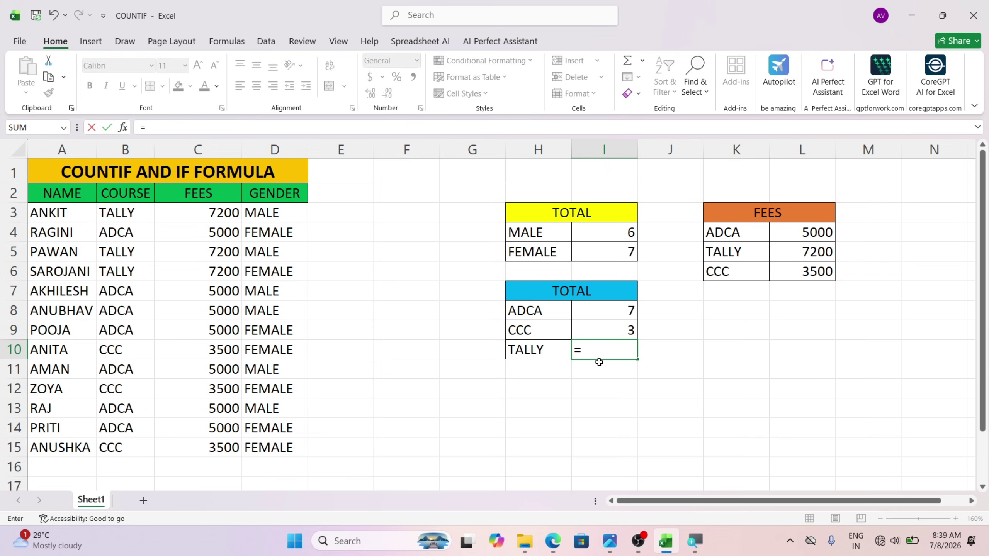
text(COUNTIF()
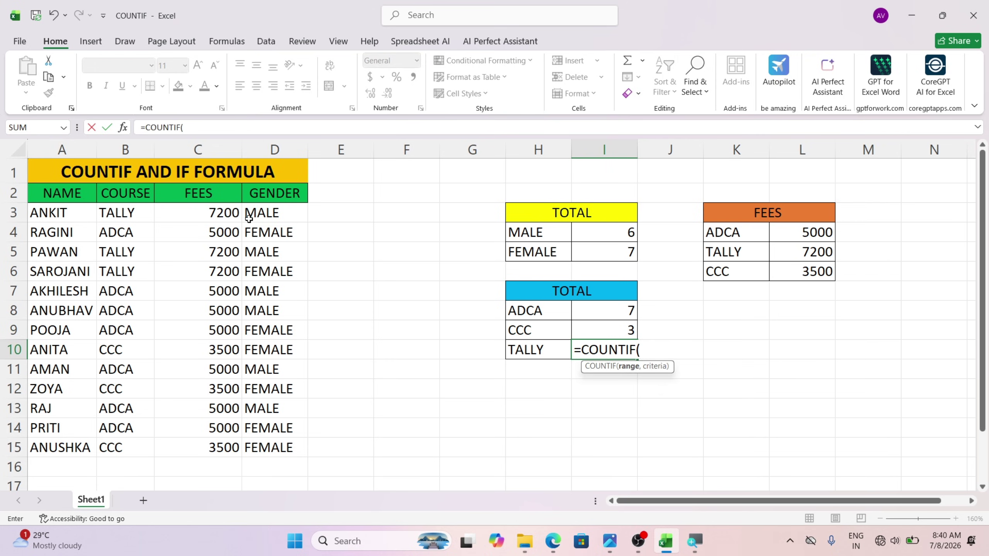
drag(128, 216, 137, 448)
text(,)
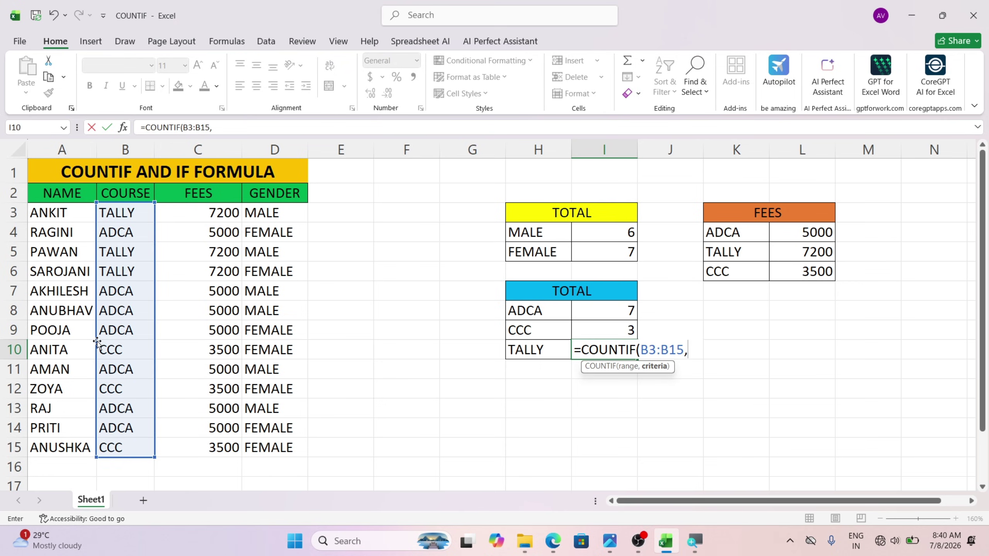
click(524, 348)
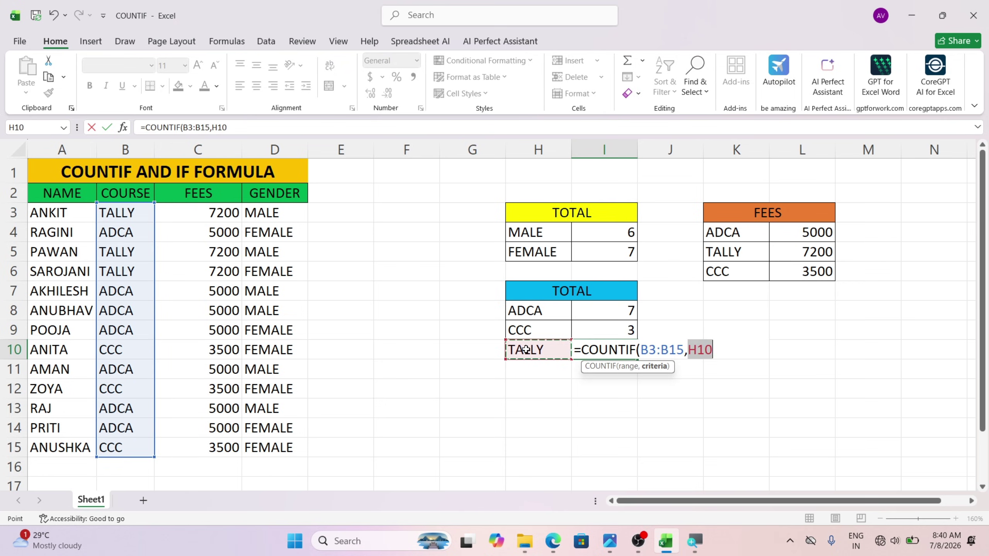
key(Return)
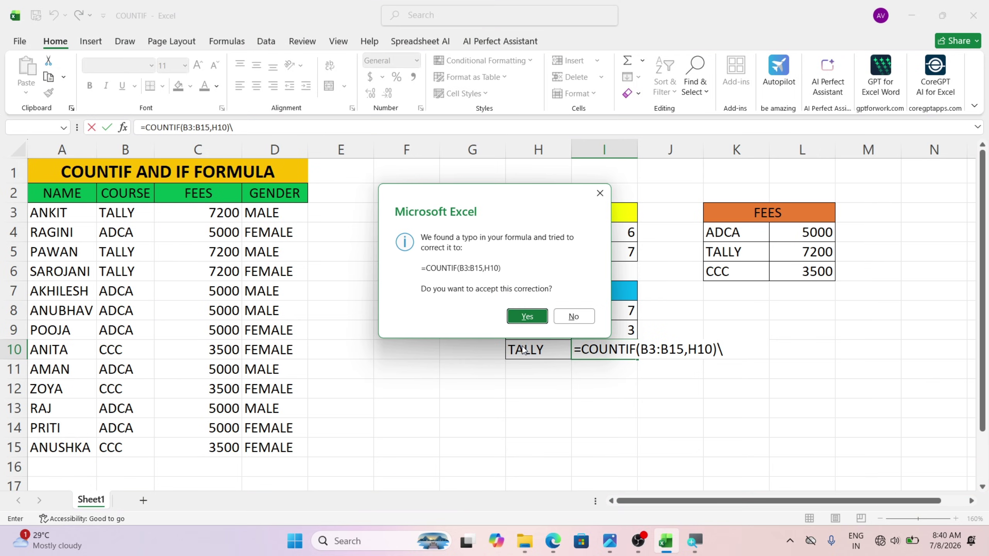
key(Return)
key(Up)
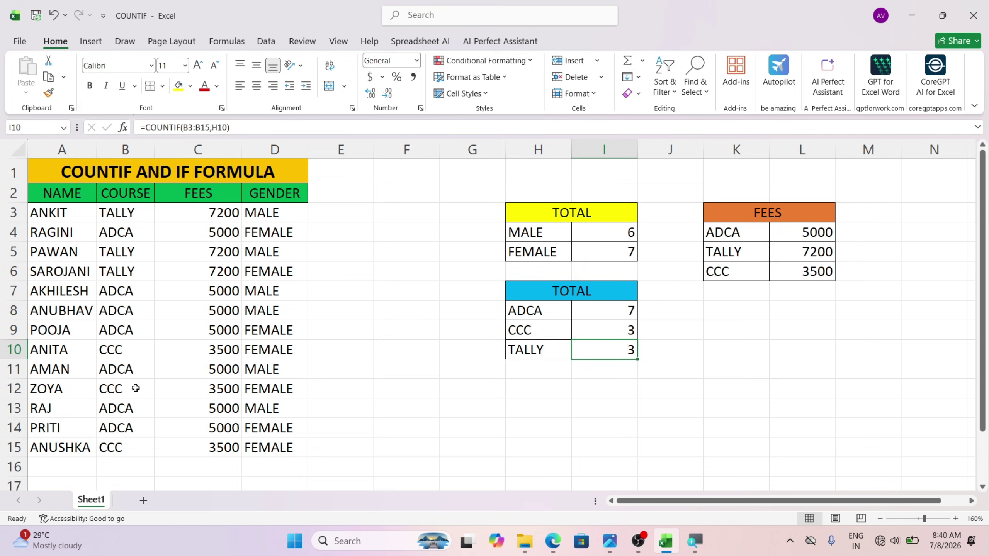
- Change the course in B15 to TALLY and the course in B3 to CCC to test the formulas
click(136, 447)
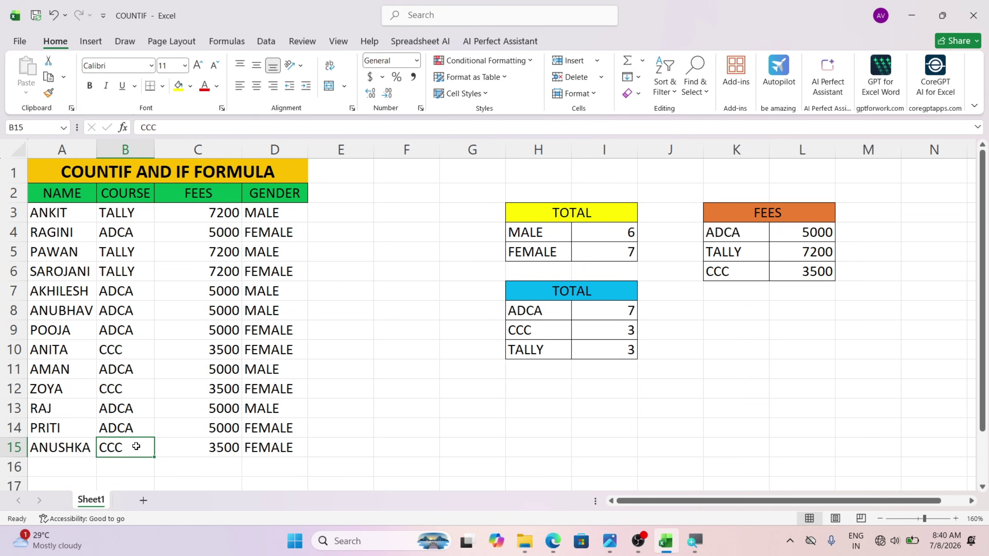
text(TALLY)
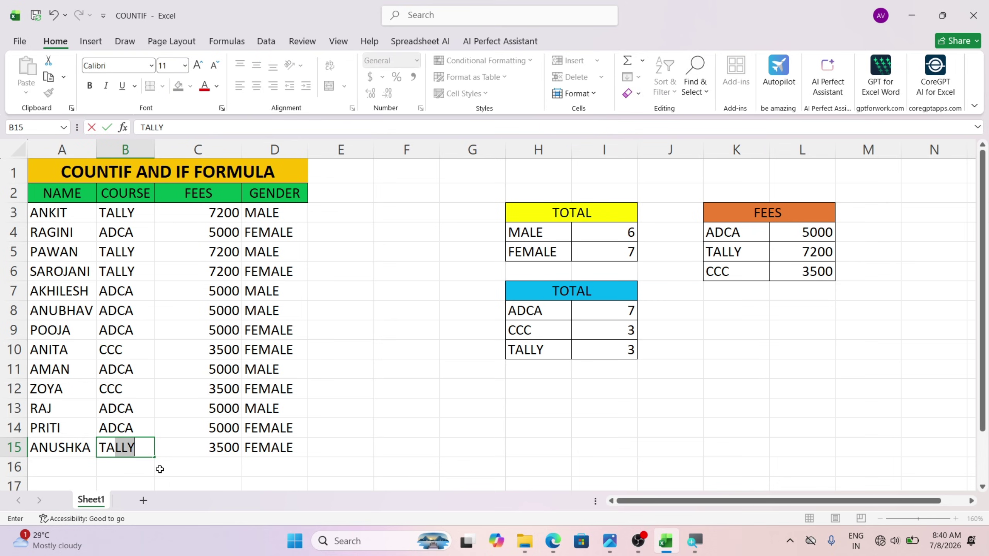
key(Return)
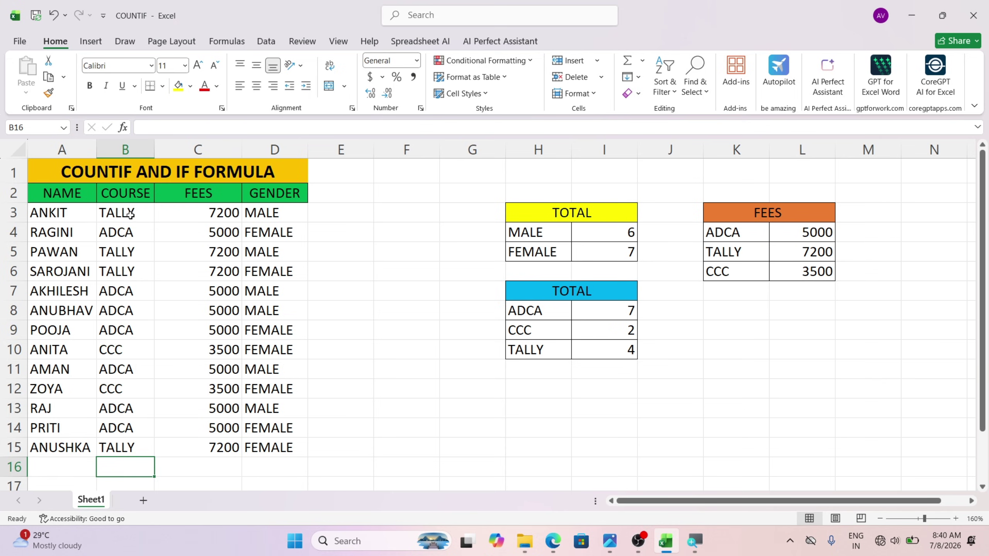
click(130, 215)
text(CCC)
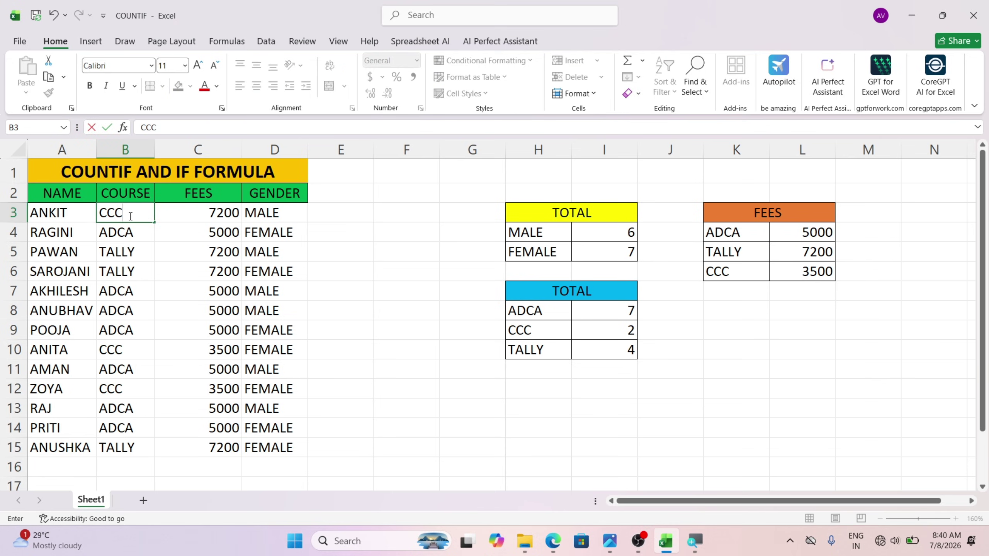
click(327, 275)
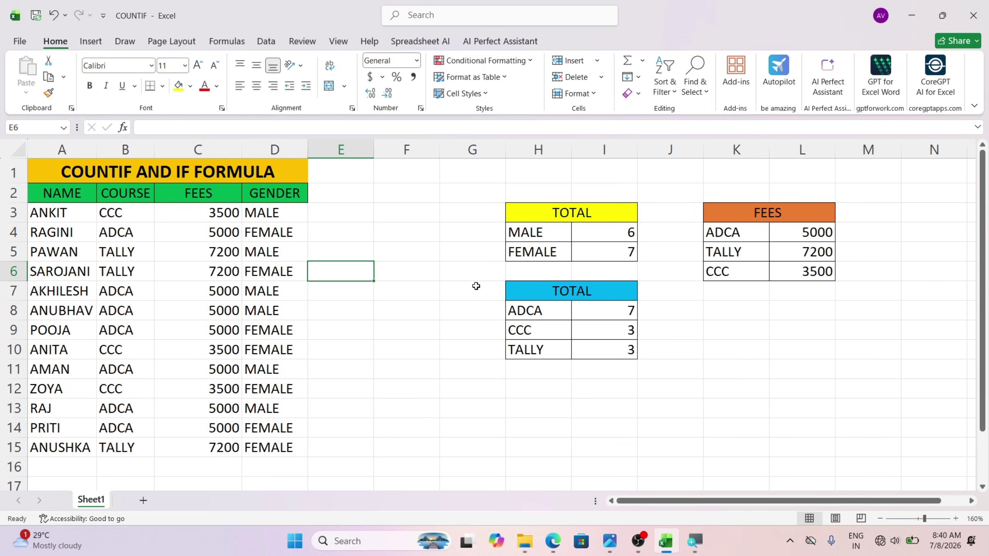
click(412, 269)
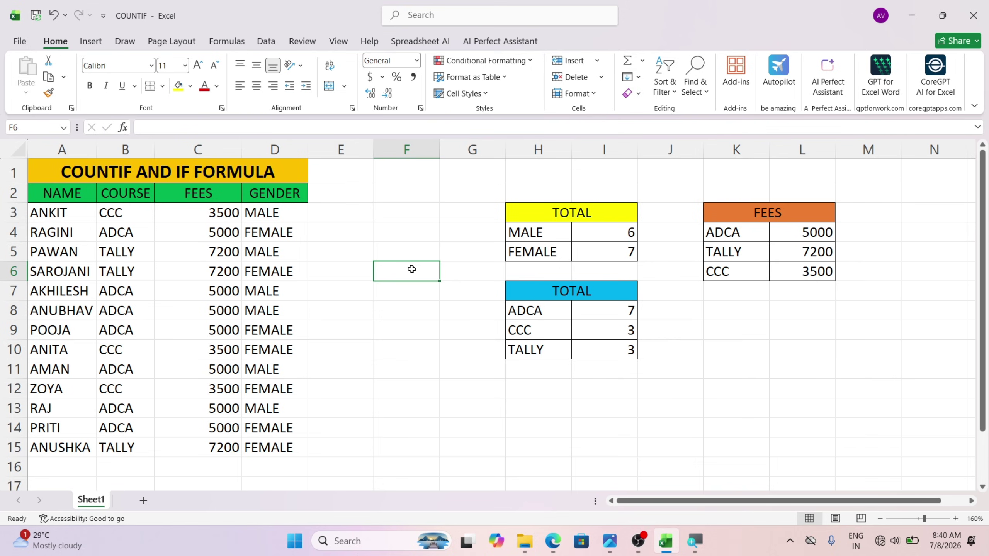